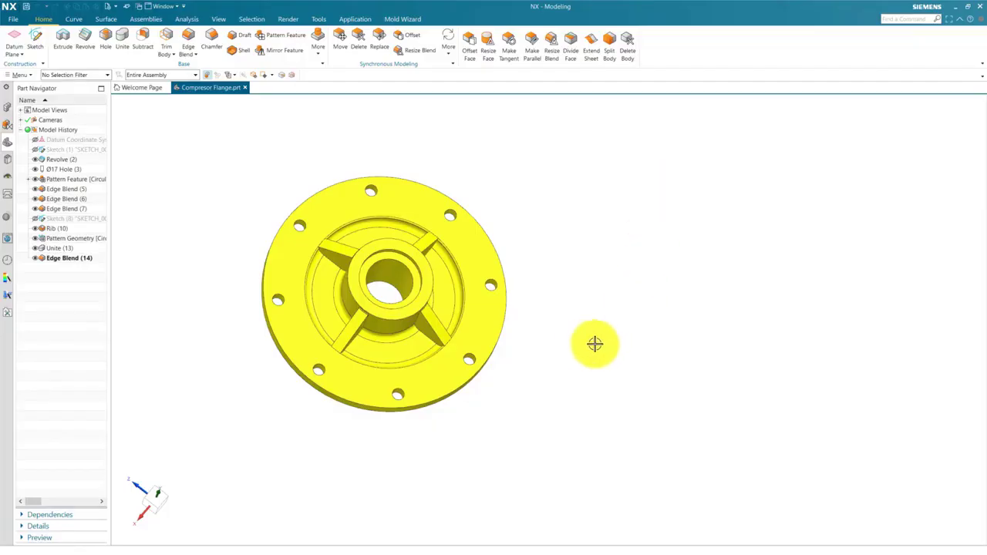
middle_click_drag(586, 343, 560, 373)
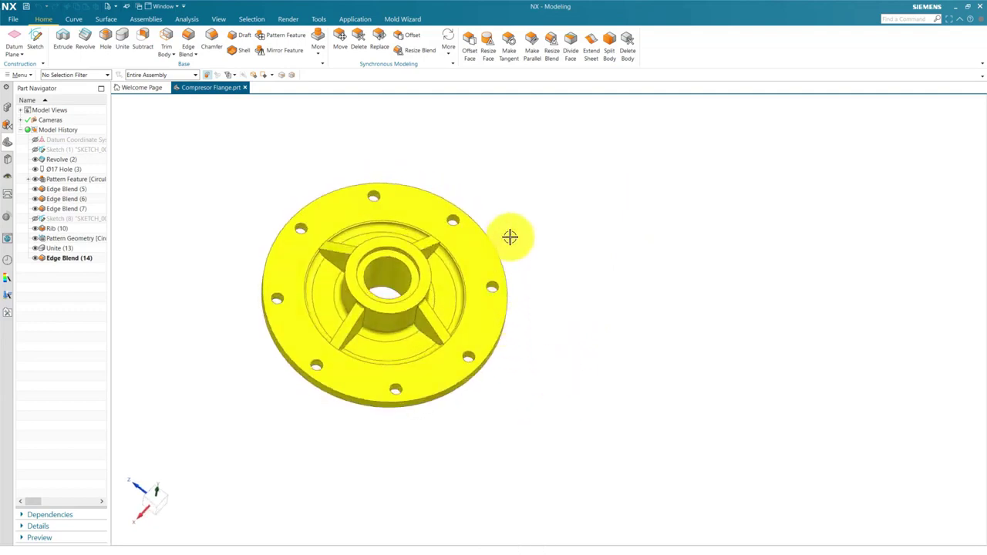
scroll(522, 260, "up", 2)
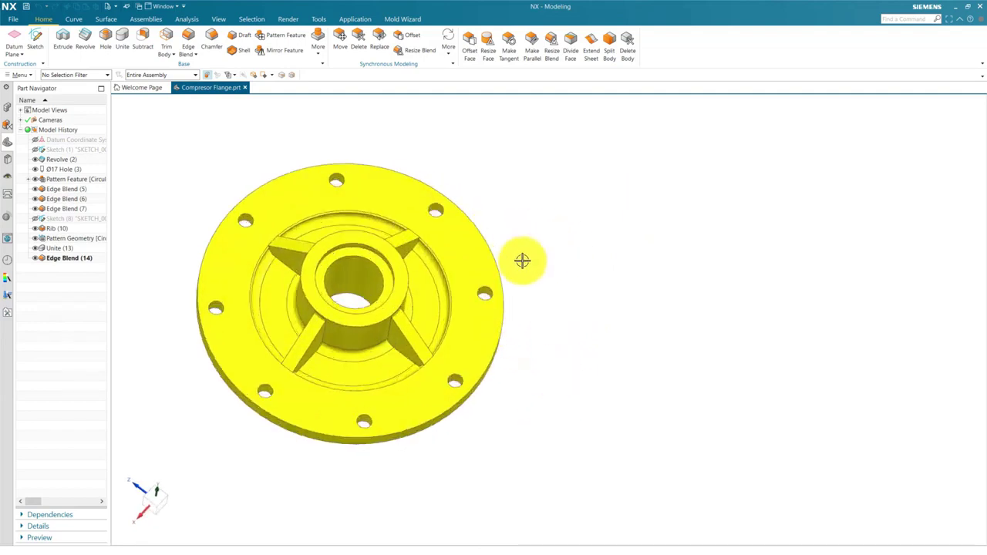
scroll(538, 312, "down", 2)
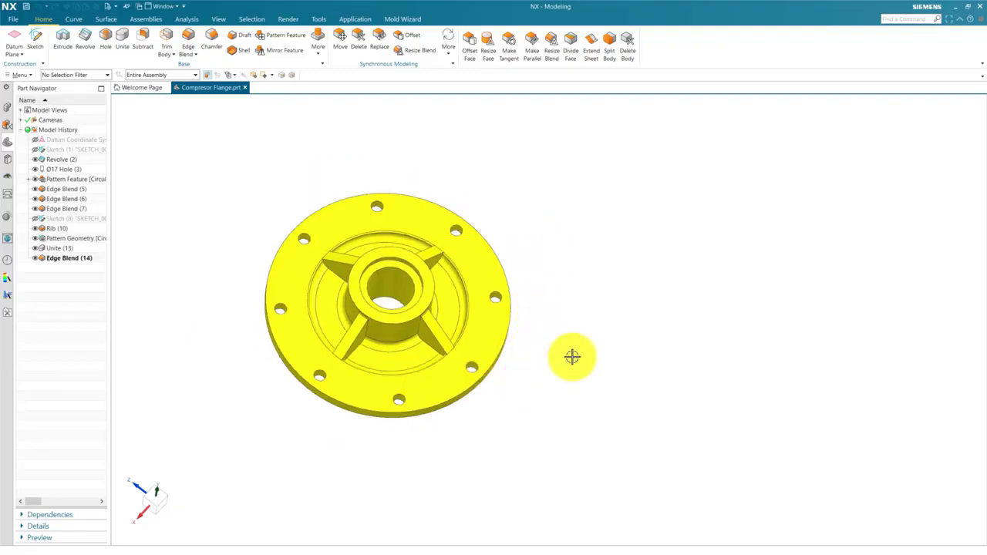
mouse_move(558, 297)
middle_mouse_down()
mouse_move(547, 332)
mouse_move(427, 403)
mouse_move(558, 317)
mouse_move(556, 307)
middle_mouse_up()
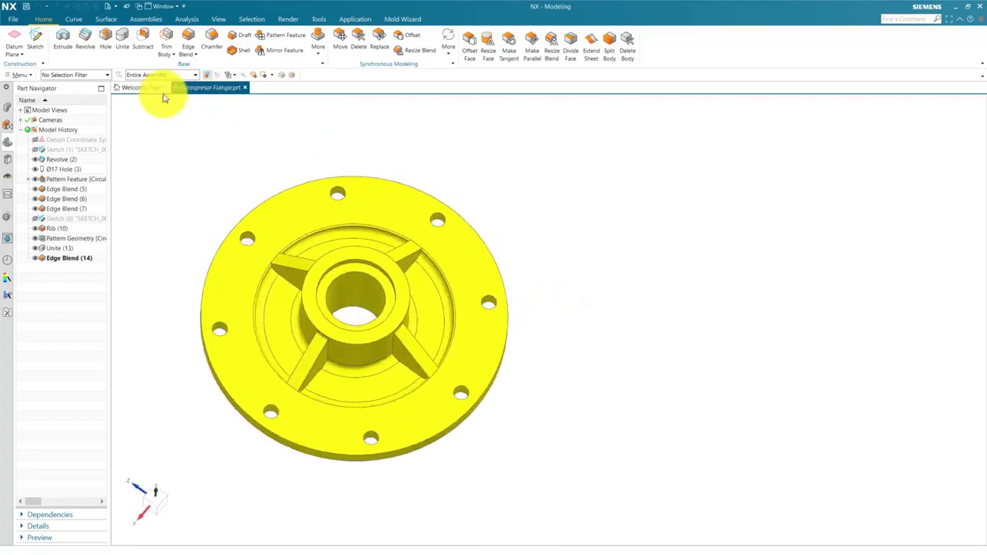
Create a new blank drawing in millimetres that references the existing Compresor Flange part.
left_click(22, 75)
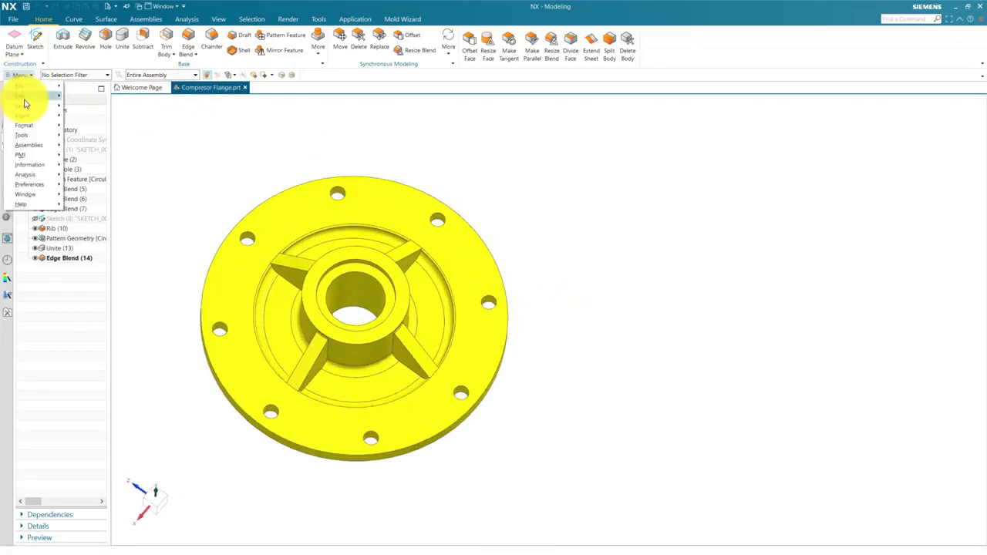
mouse_move(27, 98)
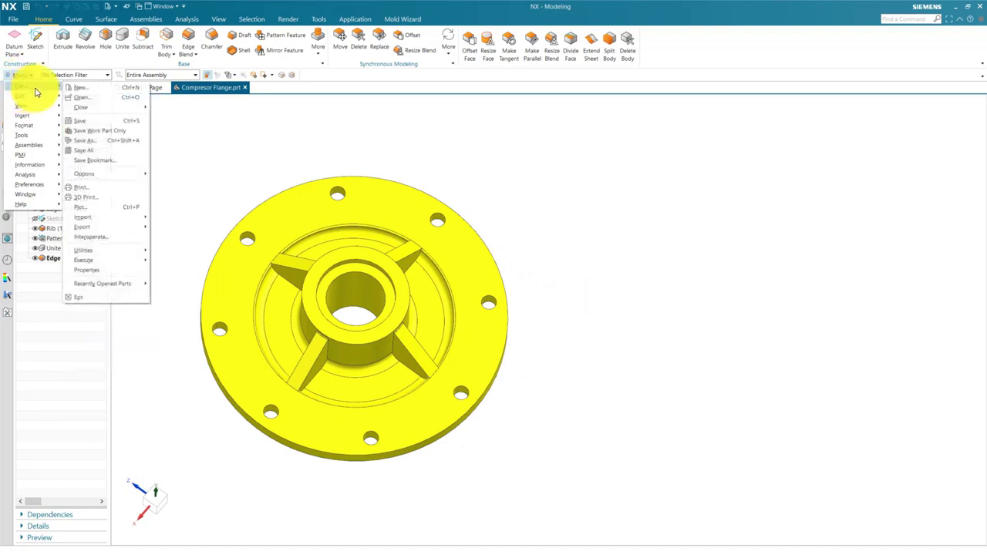
left_click(77, 91)
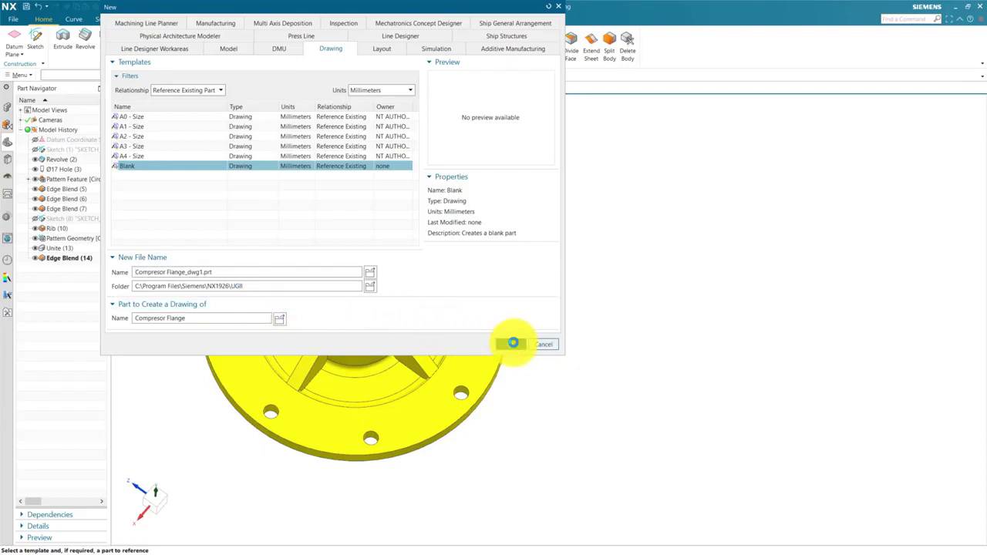
left_click(513, 342)
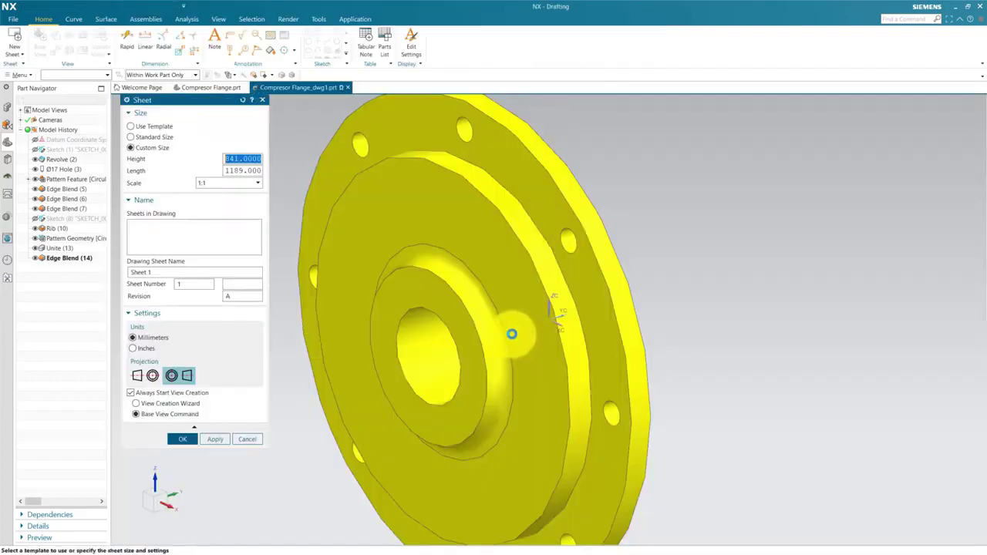
Create a custom-size drawing sheet 297 mm high and 420 mm long at 1:1 scale, and dismiss the automatic base view.
left_click(154, 138)
left_click(218, 159)
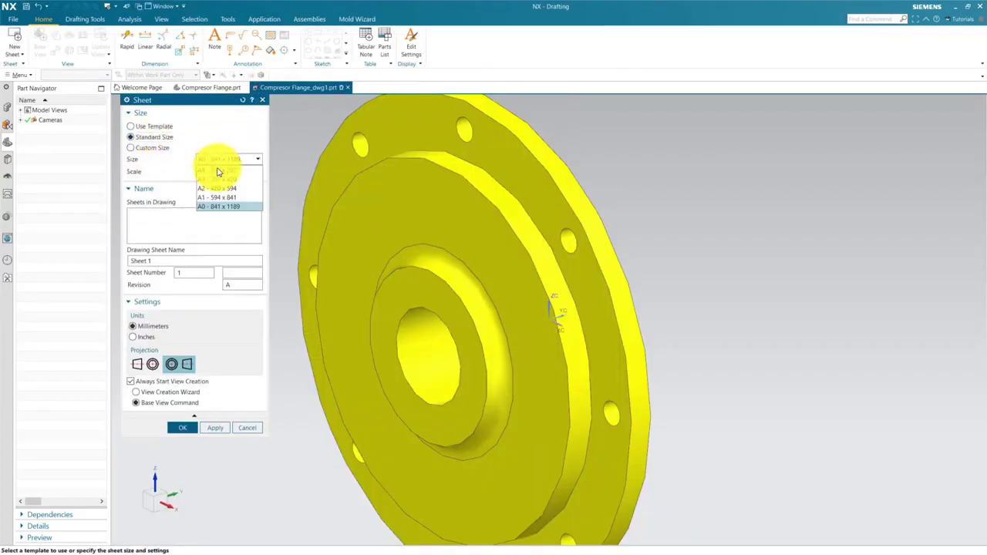
left_click(221, 179)
left_click(146, 149)
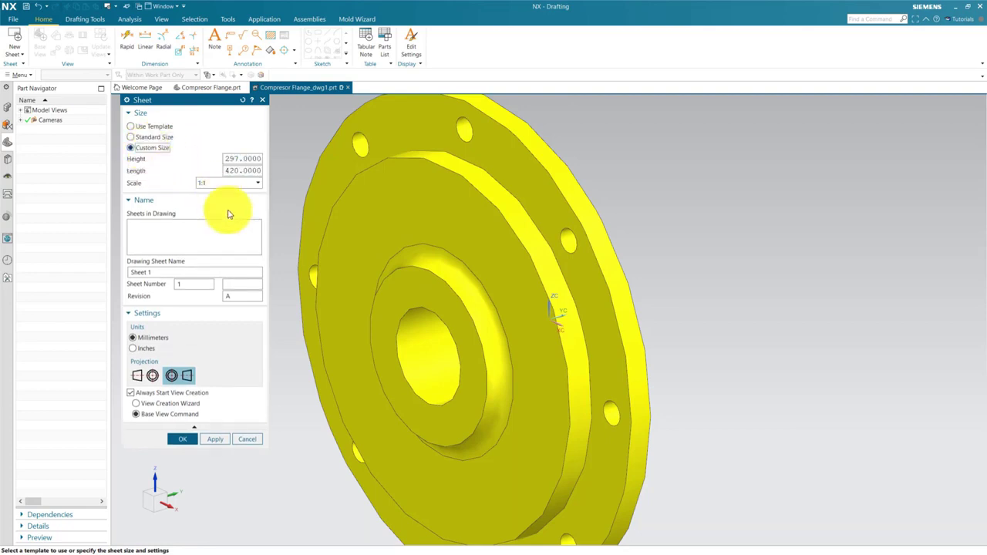
left_click(185, 439)
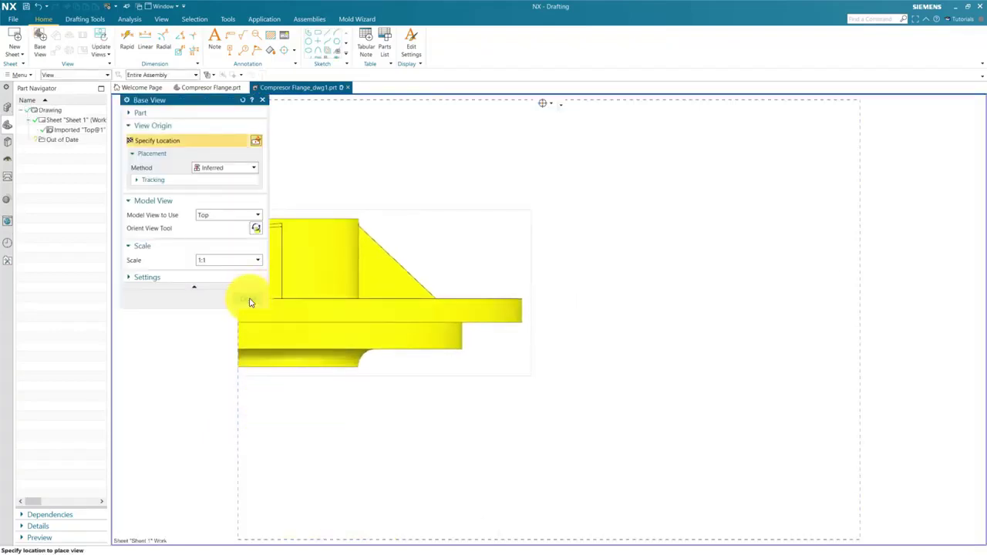
key("Escape")
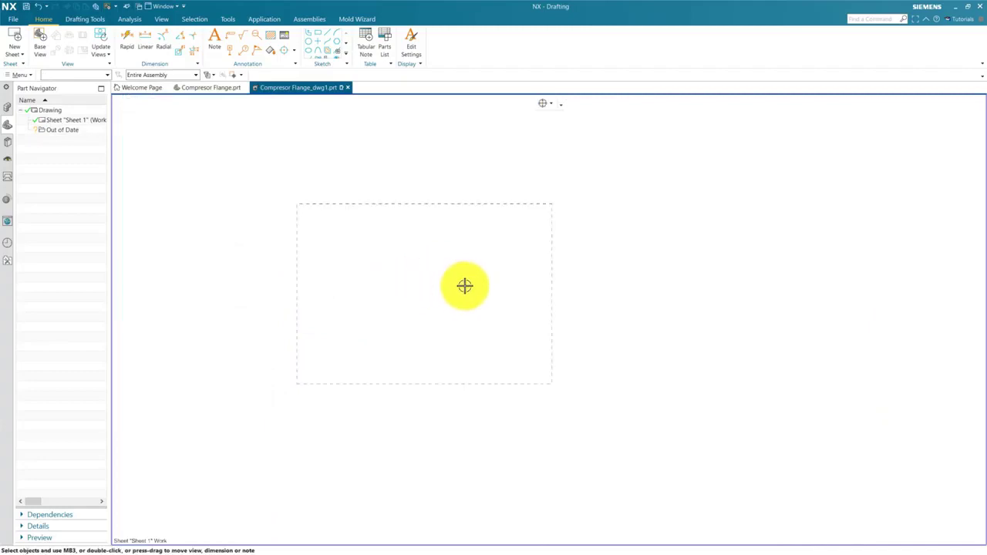
Load the ASME drafting standard from the User customer defaults level.
scroll(463, 291, "up", 1)
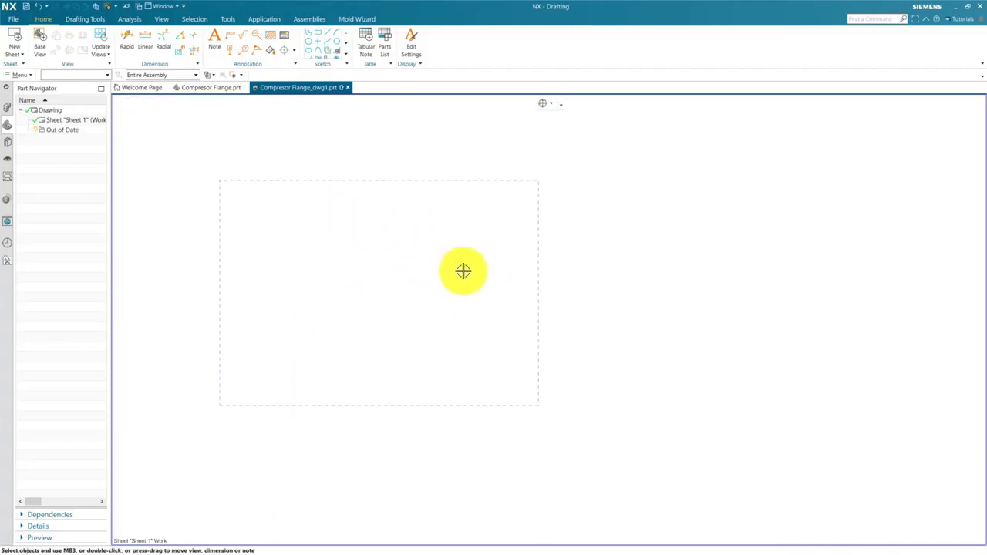
scroll(394, 287, "down", 1)
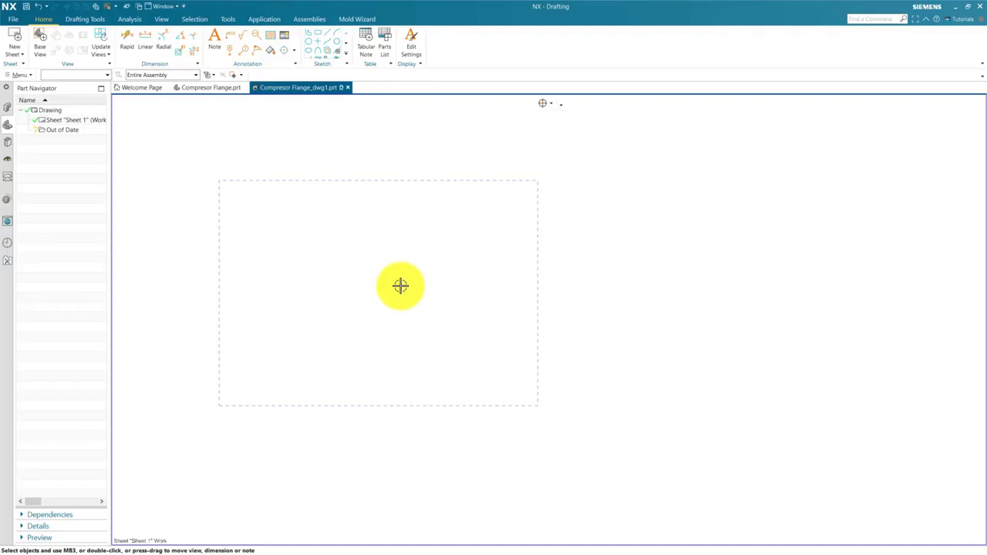
left_click(25, 76)
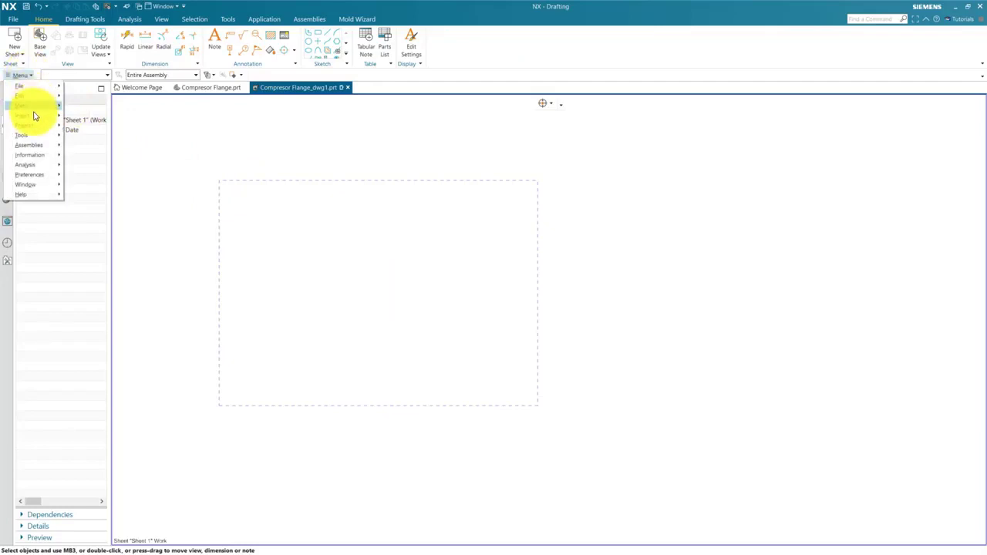
mouse_move(41, 140)
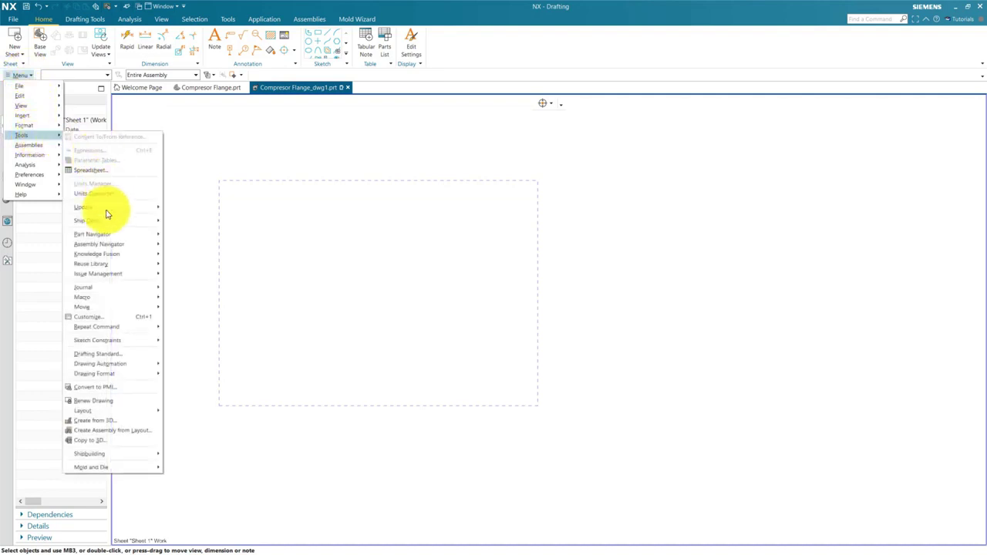
mouse_move(105, 264)
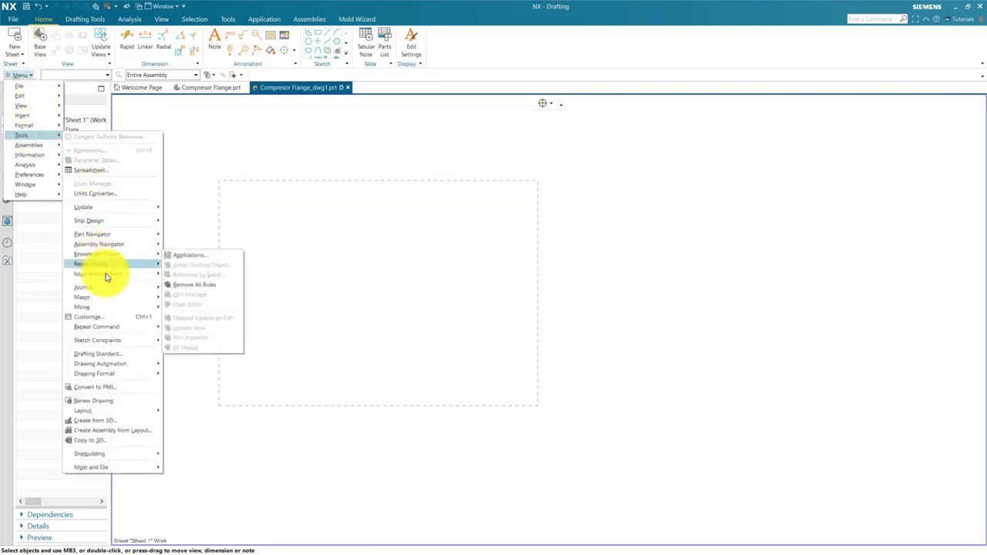
left_click(116, 356)
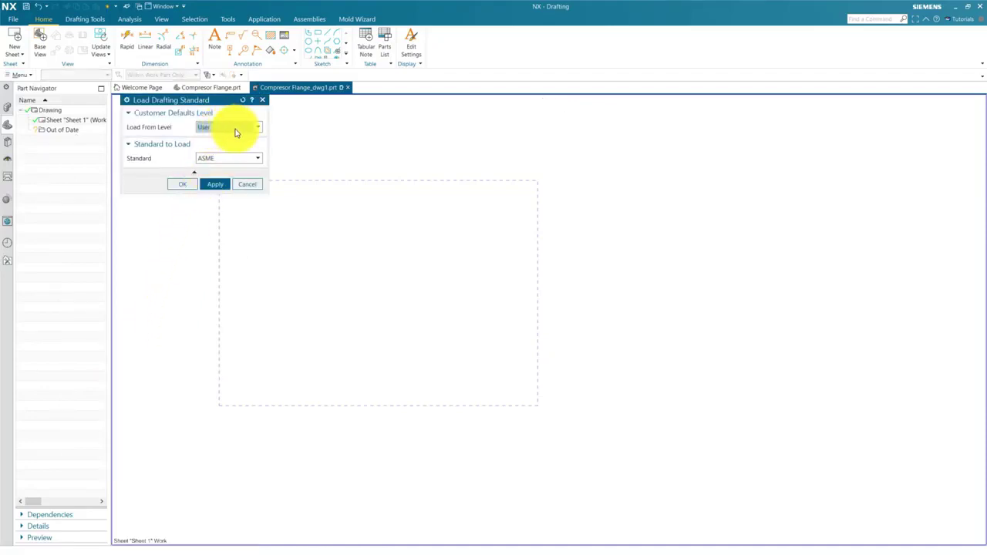
left_click(219, 127)
left_click(221, 158)
left_click(214, 159)
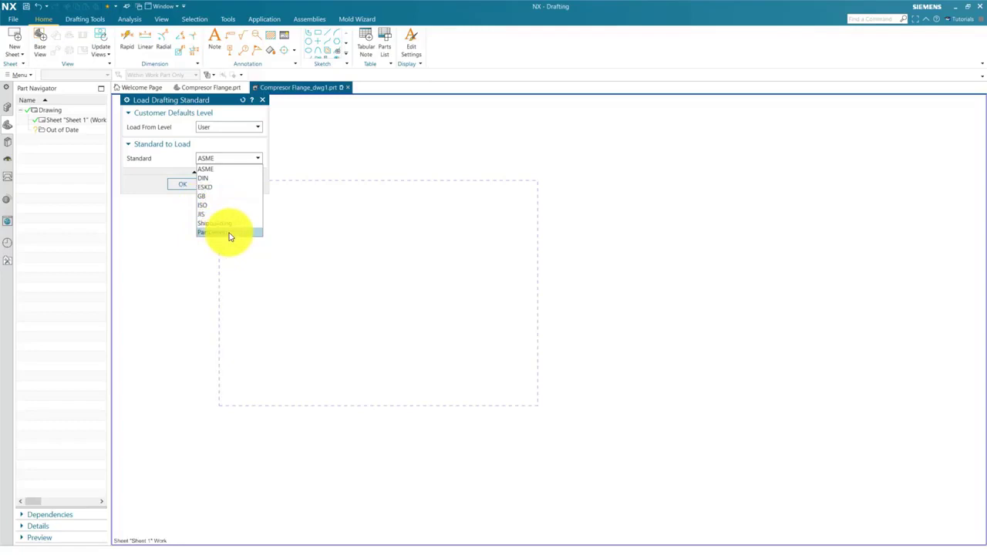
left_click(217, 169)
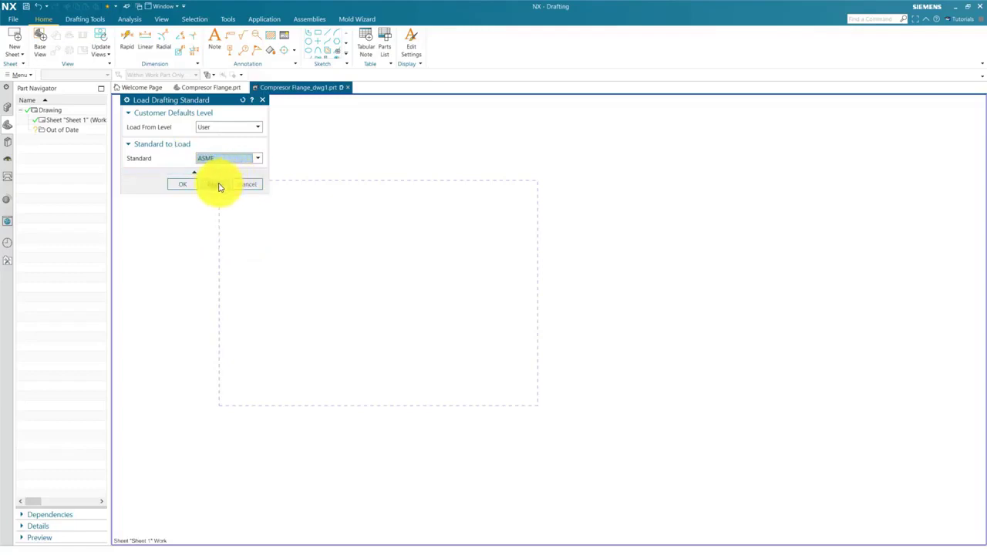
left_click(217, 185)
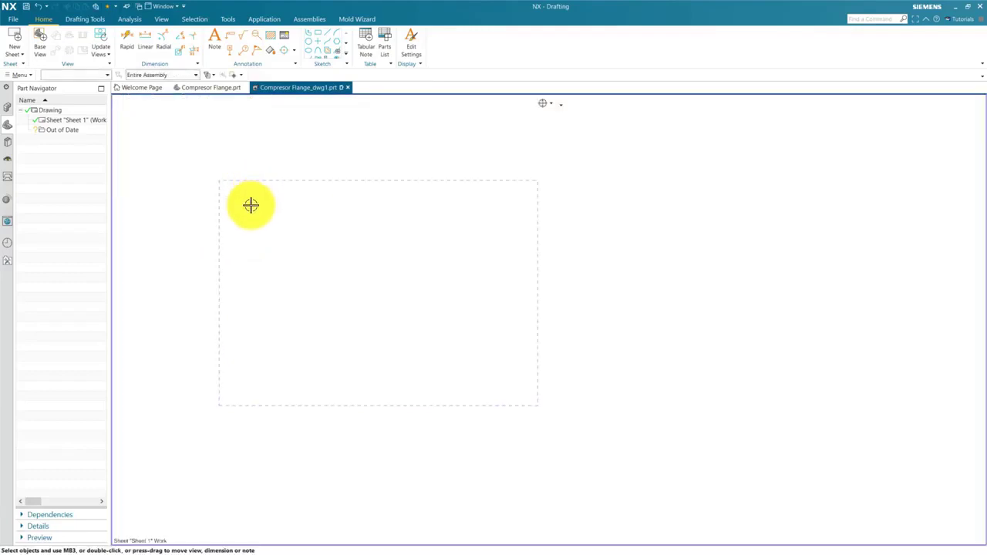
Place a 1:2 base view of the flange, oriented normal to its flat ribbed-side face, in the left half of the sheet.
scroll(330, 251, "up", 1)
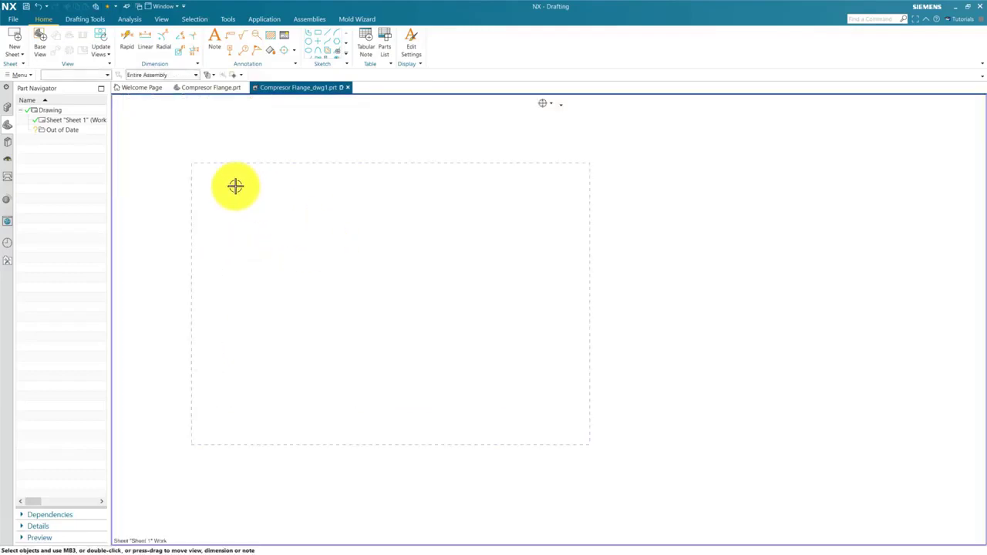
left_click(40, 42)
left_click(223, 260)
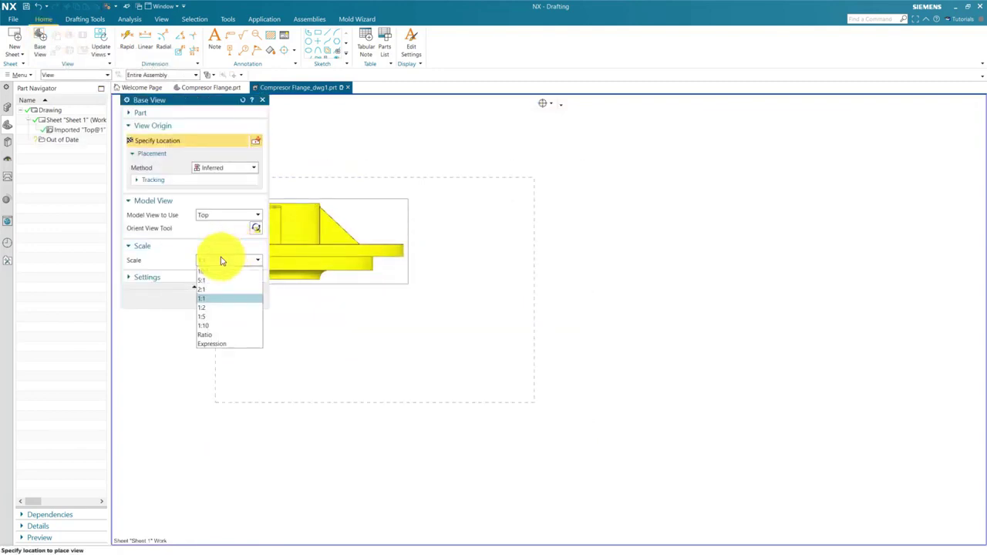
left_click(214, 307)
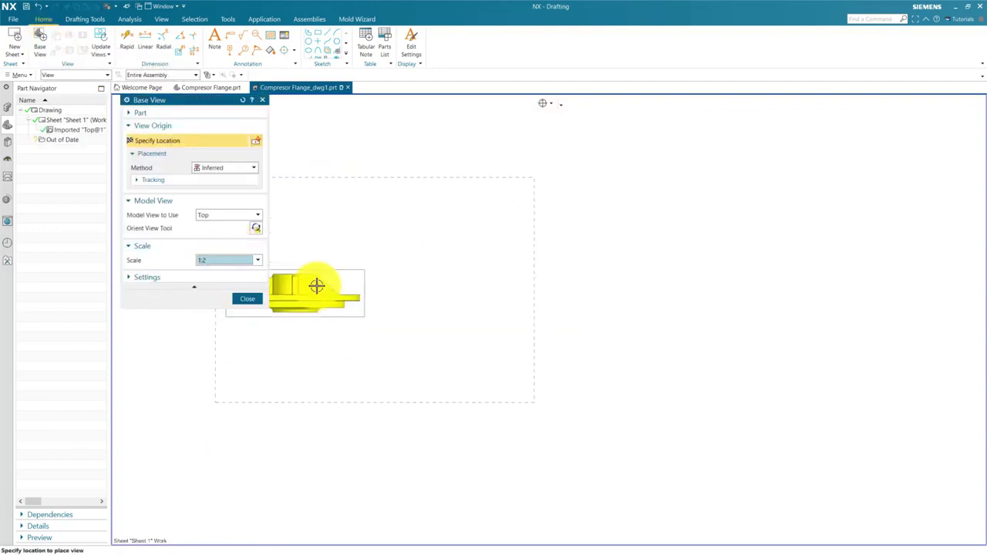
left_click(255, 228)
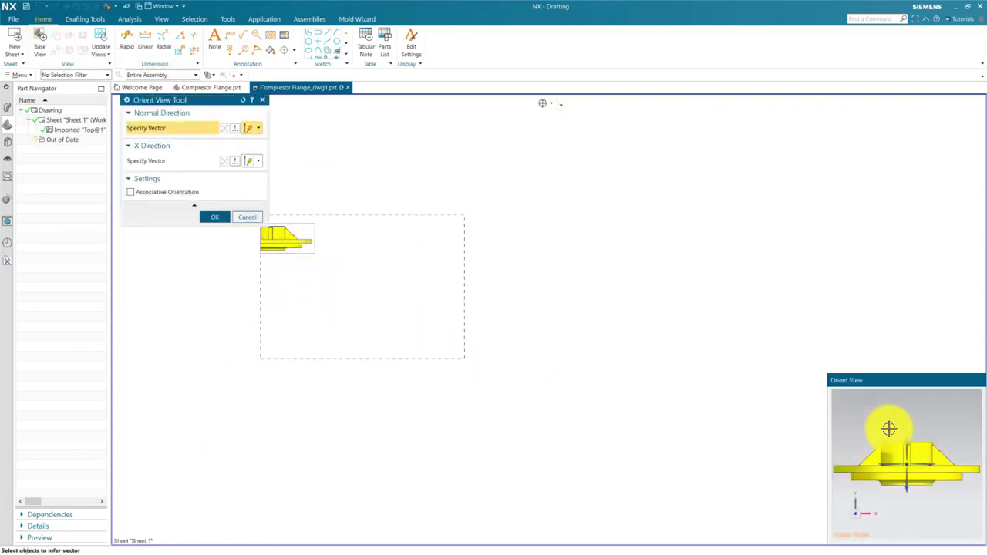
middle_click_drag(889, 429, 913, 459)
left_click(940, 415)
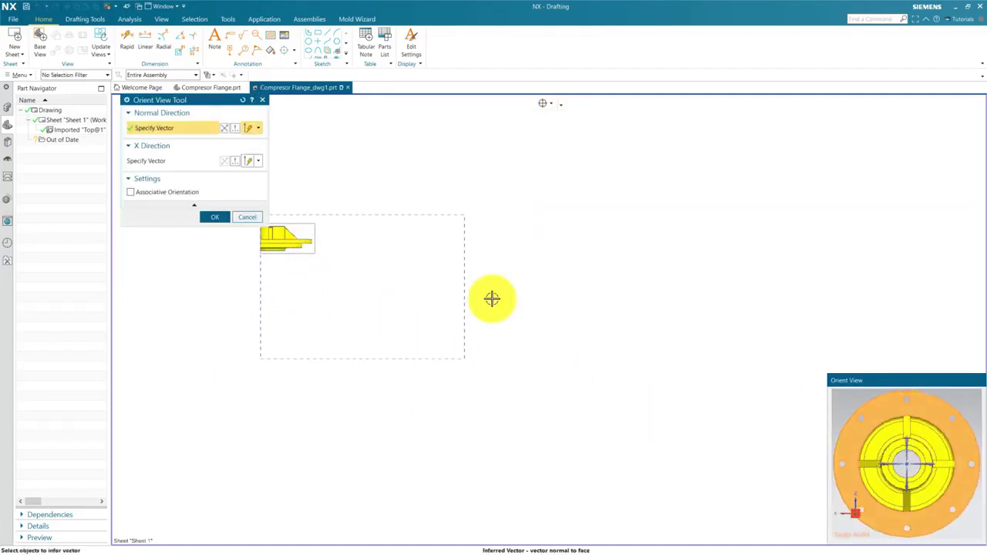
left_click(228, 219)
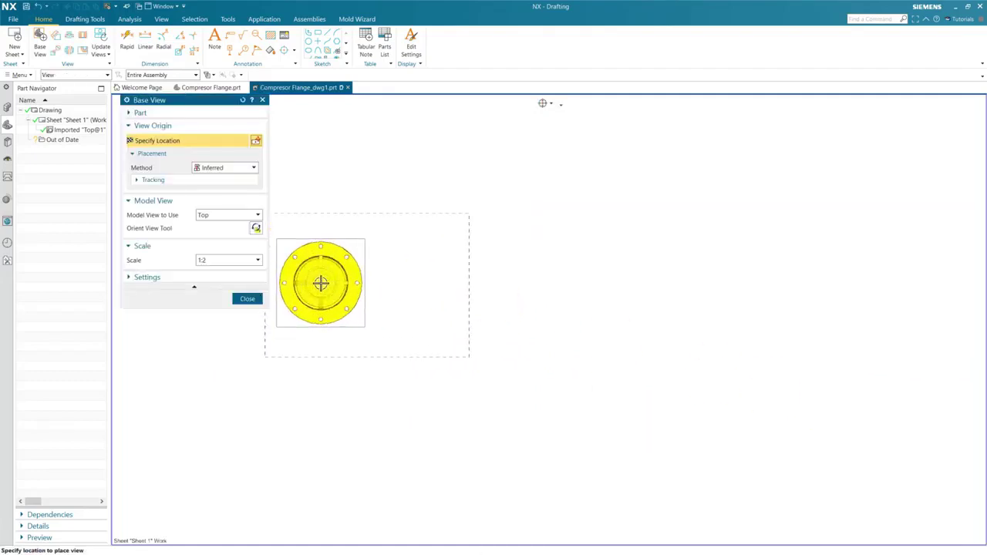
left_click(340, 285)
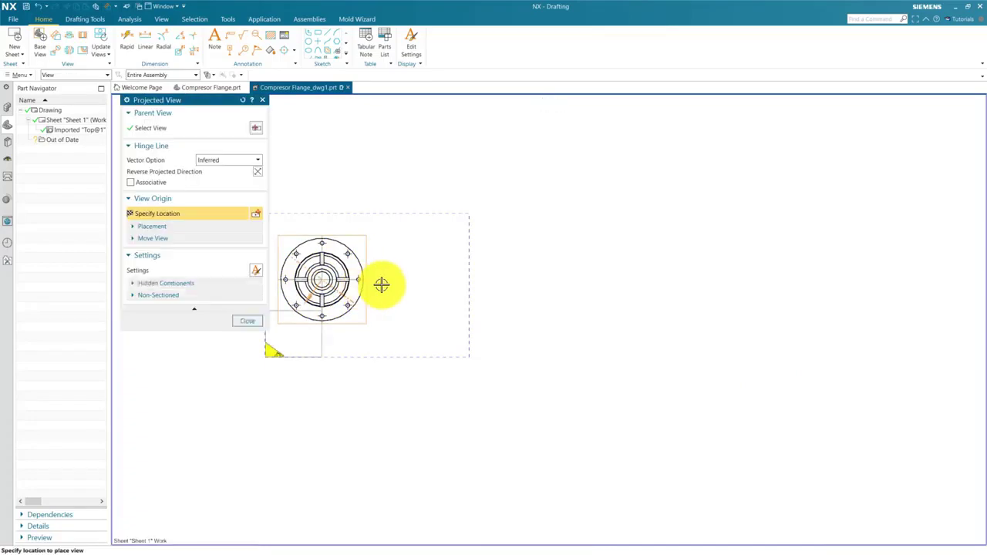
Add a projected side view to the right of the base view and finish view placement.
left_click(421, 282)
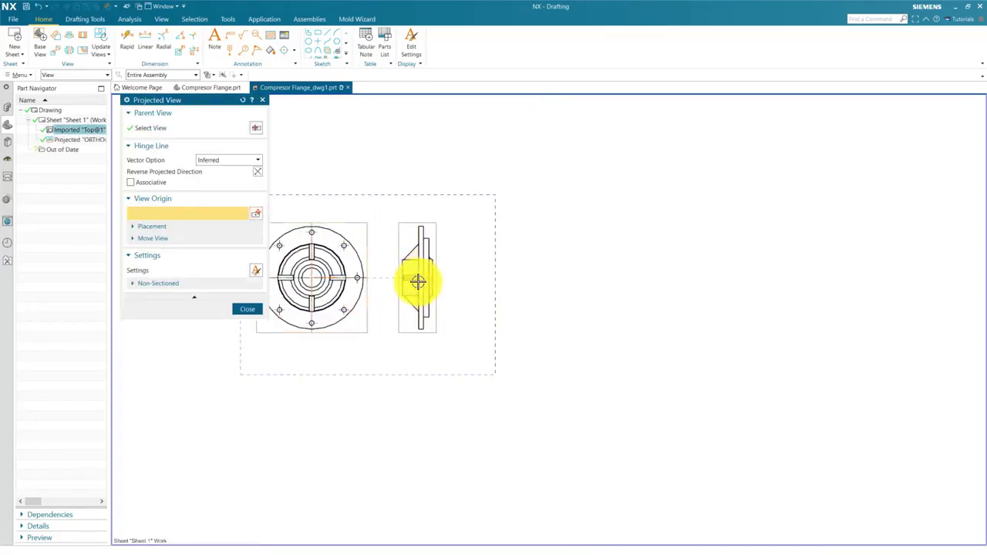
left_click(247, 321)
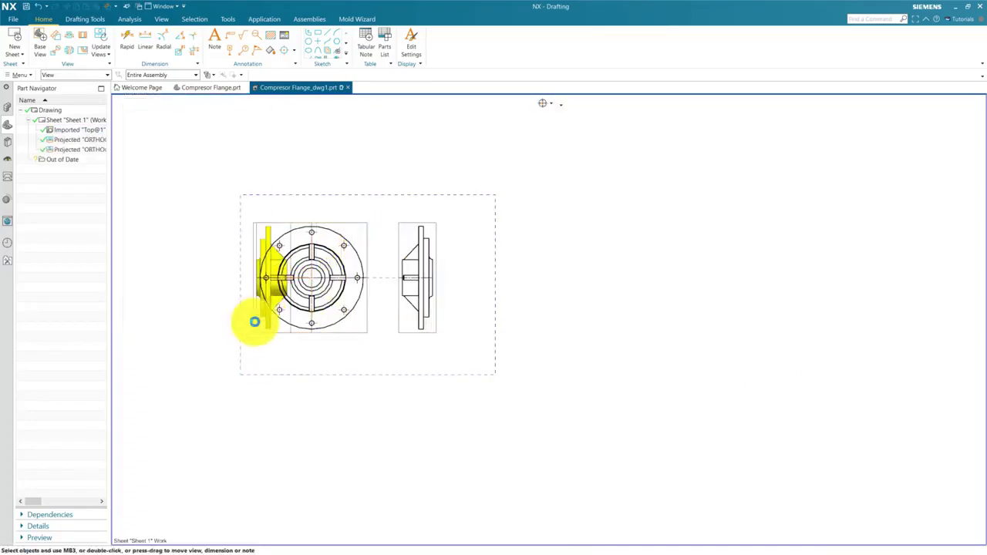
Examine the flange's front and side views up close, including the bolt holes and ribs.
scroll(319, 238, "up", 4)
scroll(371, 245, "down", 1)
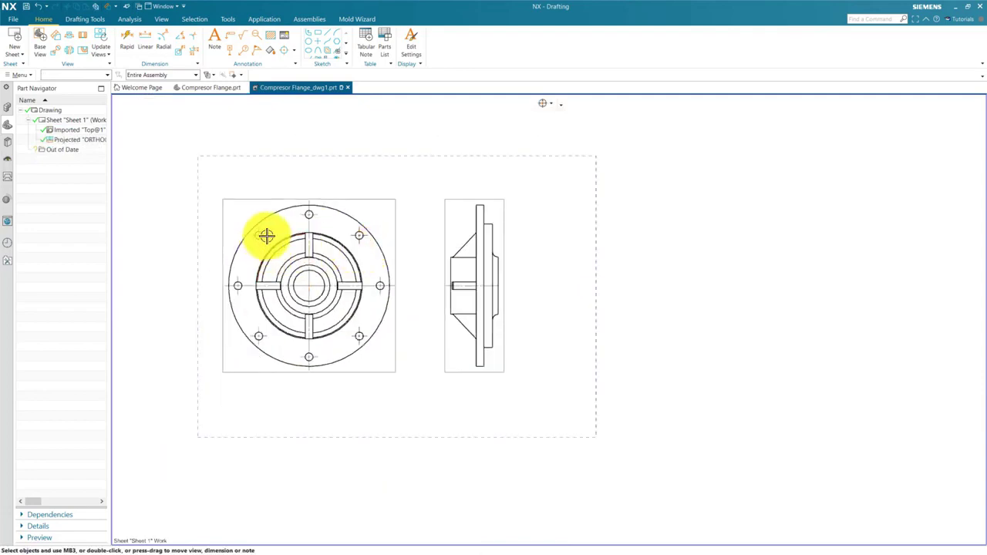
scroll(340, 238, "up", 1)
scroll(411, 224, "down", 1)
scroll(319, 216, "up", 4)
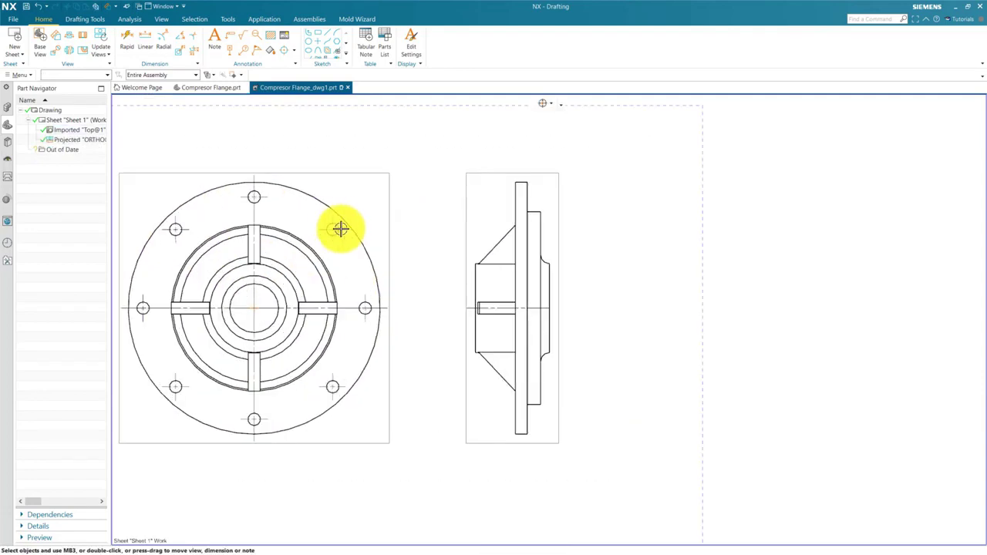
scroll(300, 212, "down", 2)
scroll(242, 181, "up", 4)
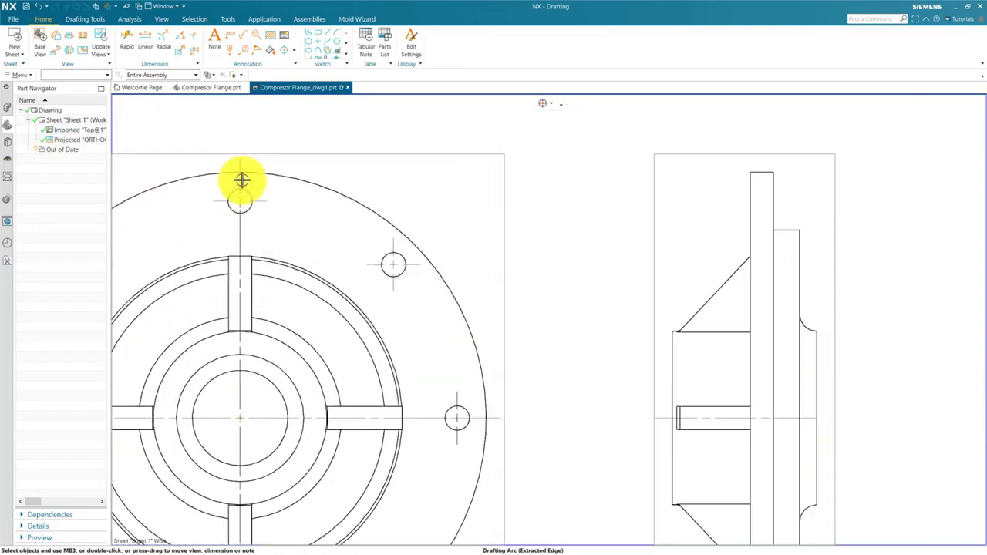
scroll(258, 168, "down", 2)
scroll(261, 170, "down", 4)
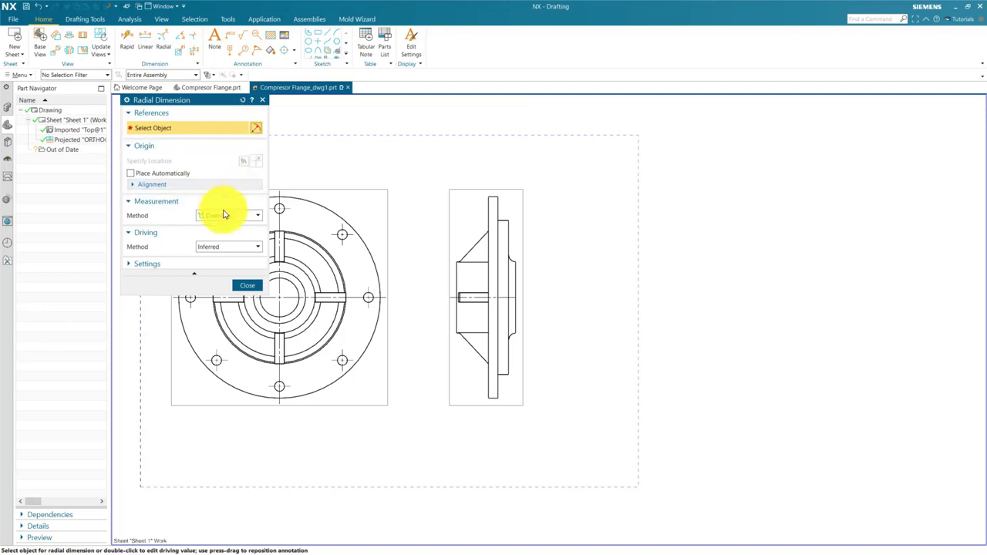
Add a diametral dimension to the flange's outer circle in the front view, placing its text outside the upper-right edge.
left_click(325, 209)
scroll(327, 204, "up", 3)
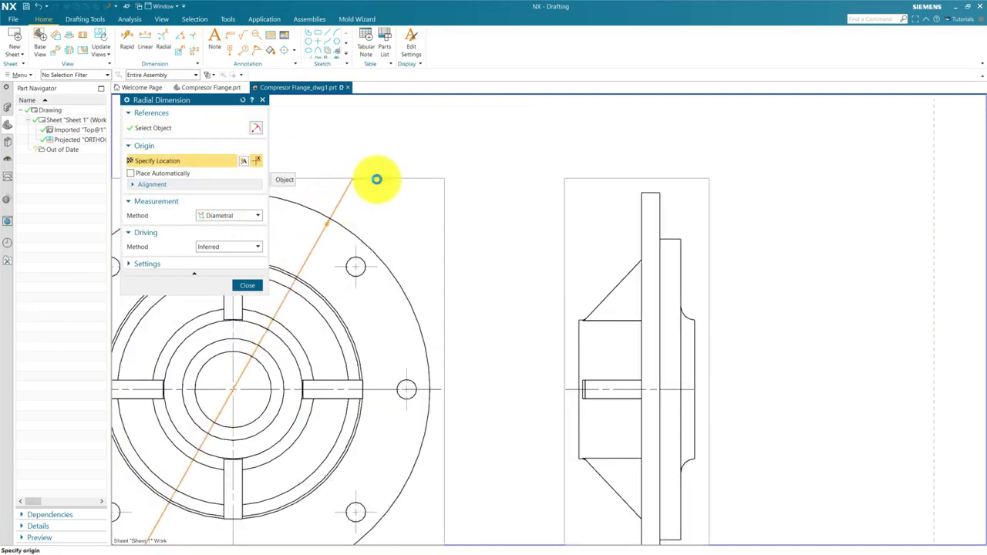
scroll(376, 179, "up", 1)
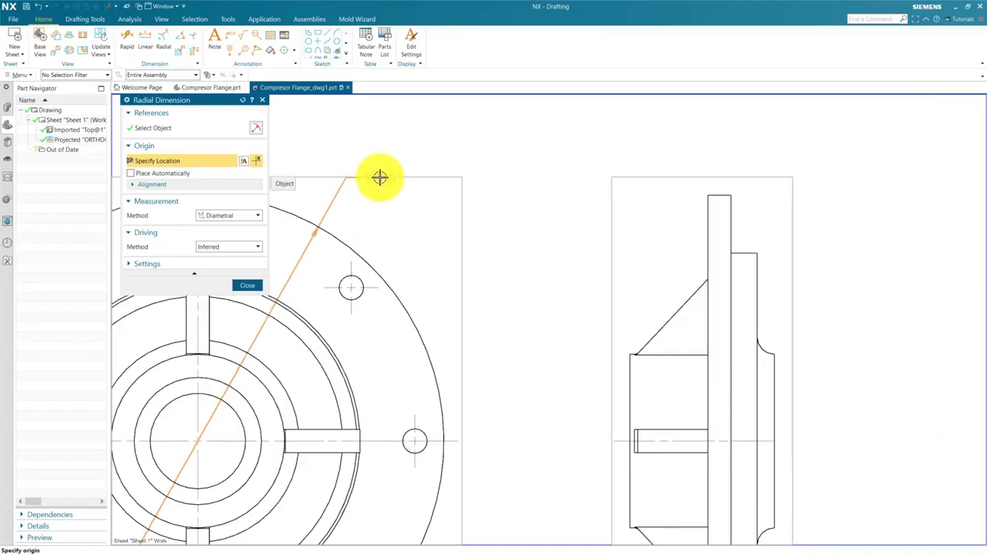
left_click(379, 178)
left_click(247, 285)
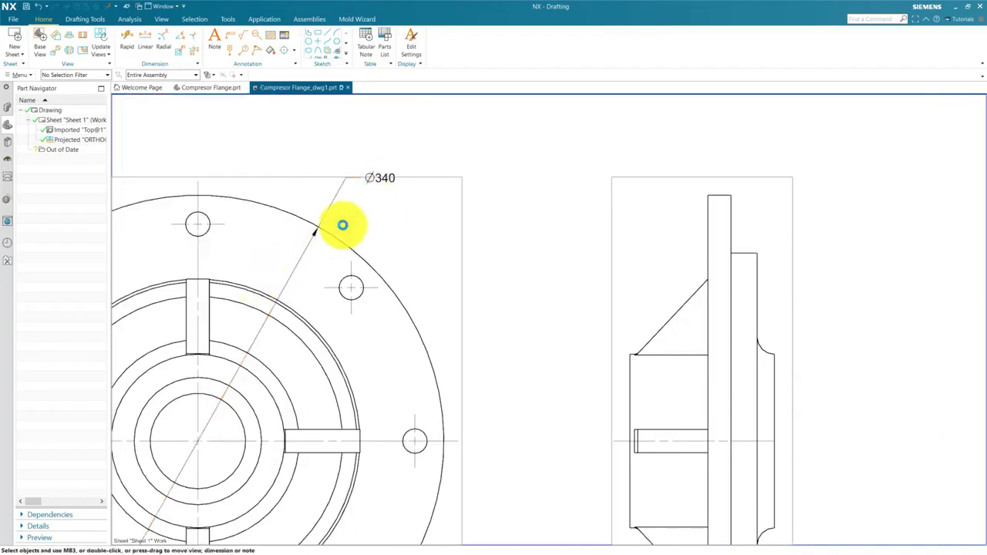
Load the PartDesign drafting standard from the User customer defaults level.
scroll(366, 177, "up", 4)
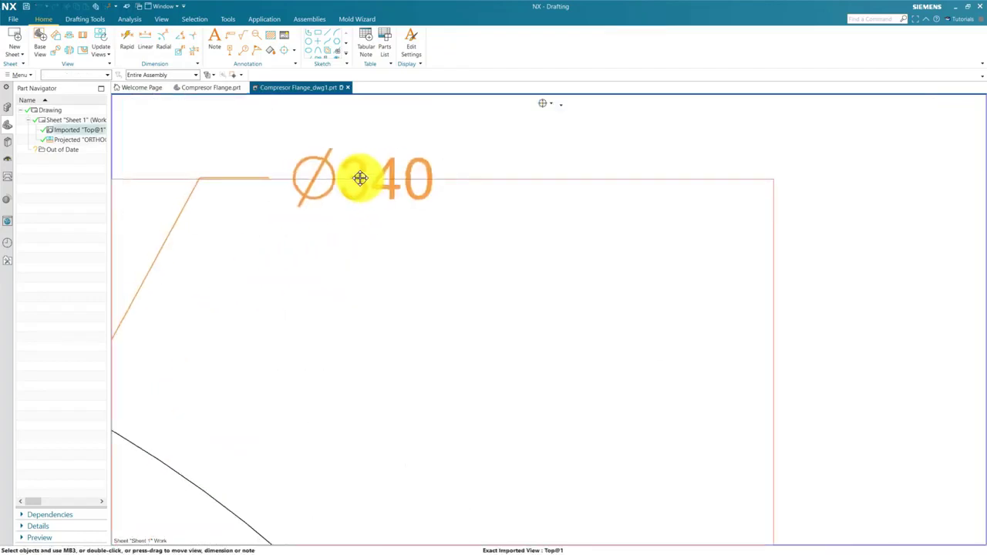
scroll(360, 178, "down", 8)
scroll(360, 214, "up", 4)
scroll(419, 177, "down", 4)
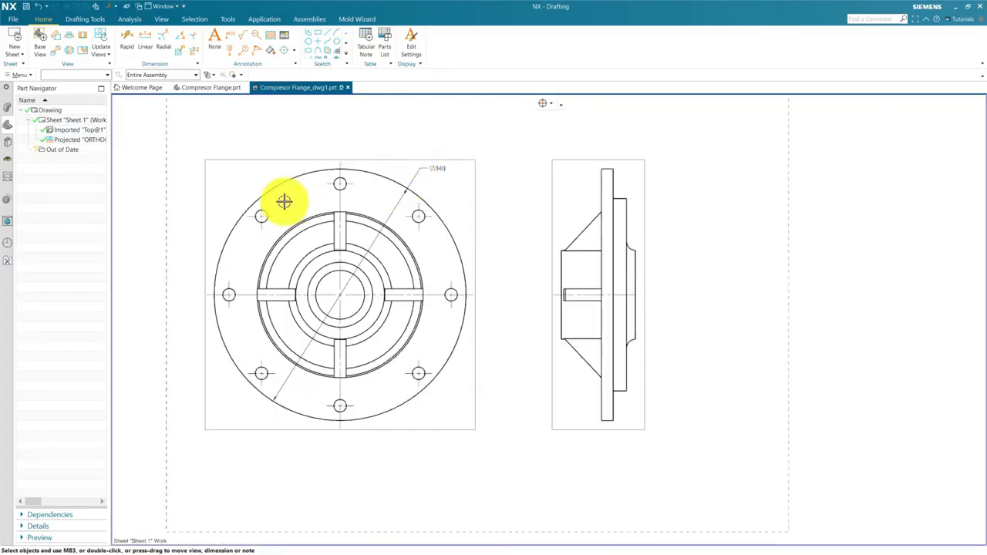
scroll(339, 204, "down", 1)
scroll(397, 205, "up", 2)
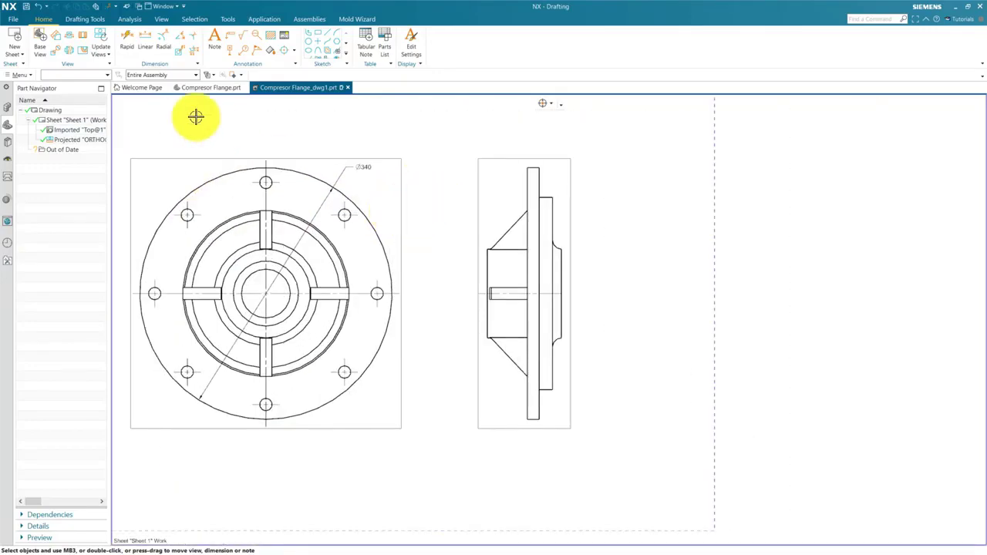
left_click(20, 75)
mouse_move(35, 121)
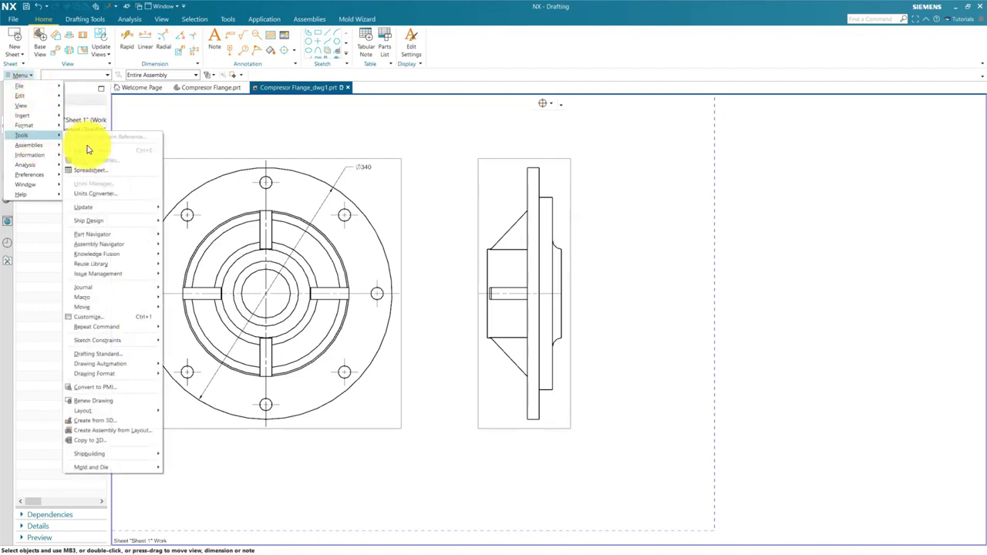
left_click(121, 353)
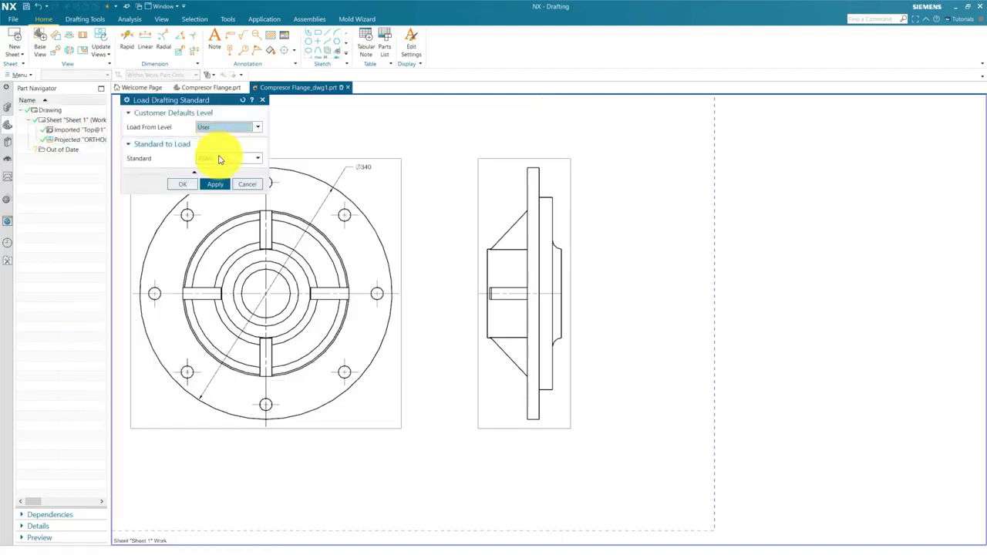
left_click(220, 158)
left_click(206, 235)
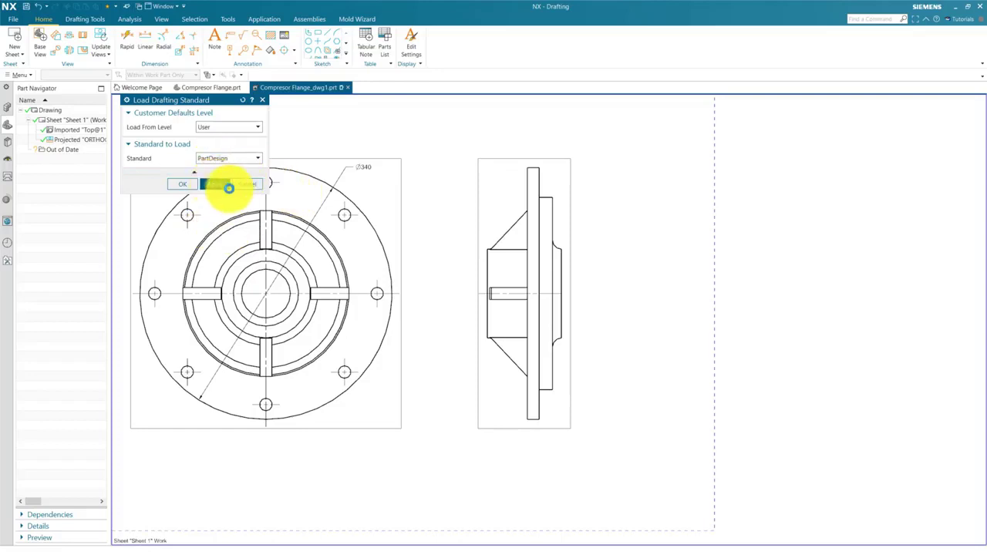
left_click(229, 188)
left_click(245, 188)
Add a second diametral dimension to the flange's outer circle, placing it just below the first one outside the upper-right edge.
scroll(360, 202, "down", 1)
scroll(361, 187, "up", 2)
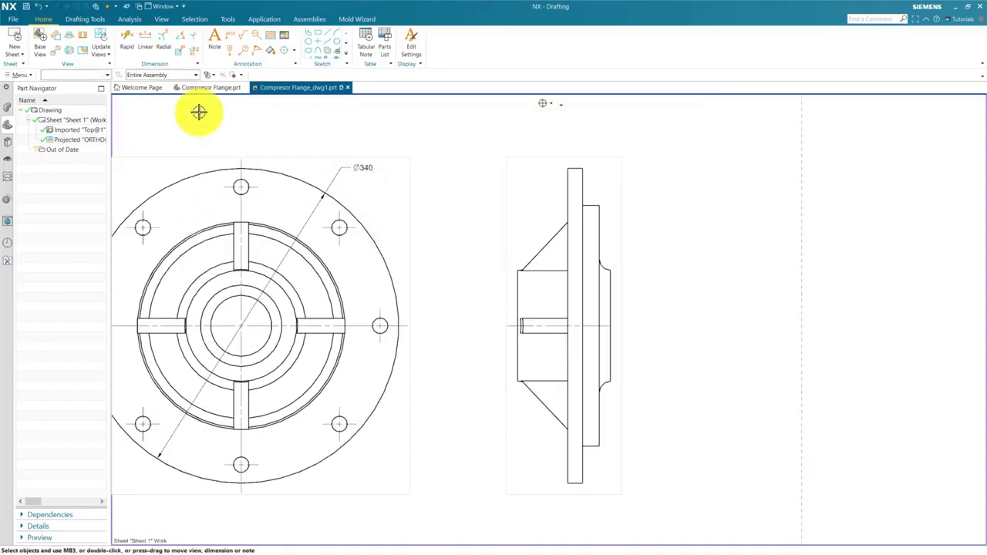
left_click(164, 41)
scroll(444, 224, "down", 1)
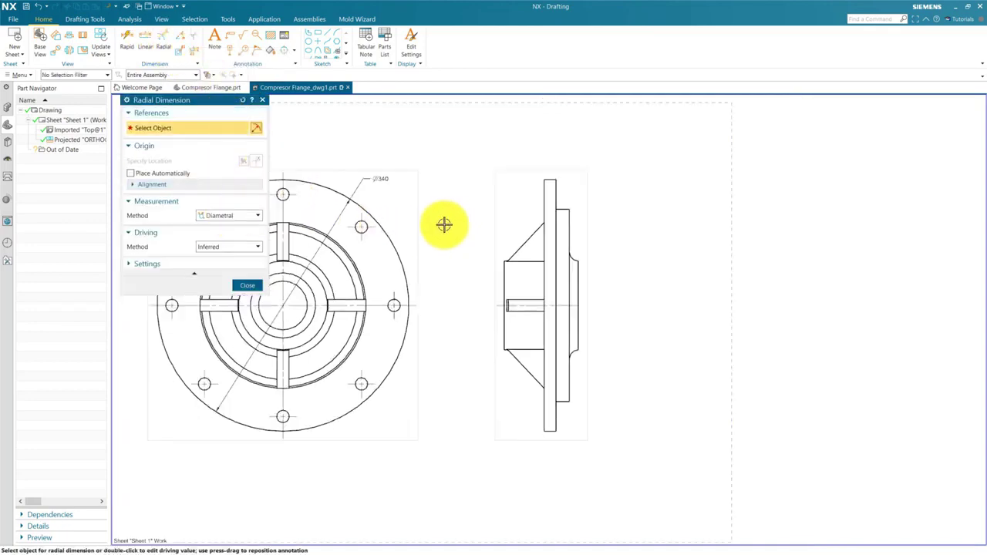
scroll(483, 236, "down", 1)
scroll(448, 216, "up", 1)
scroll(330, 151, "up", 1)
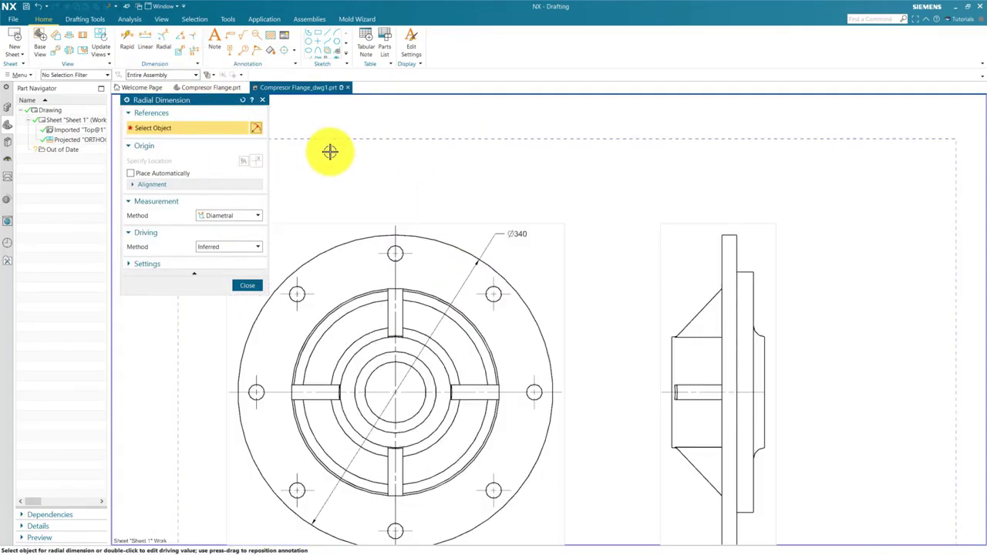
left_click(502, 278)
scroll(524, 248, "up", 2)
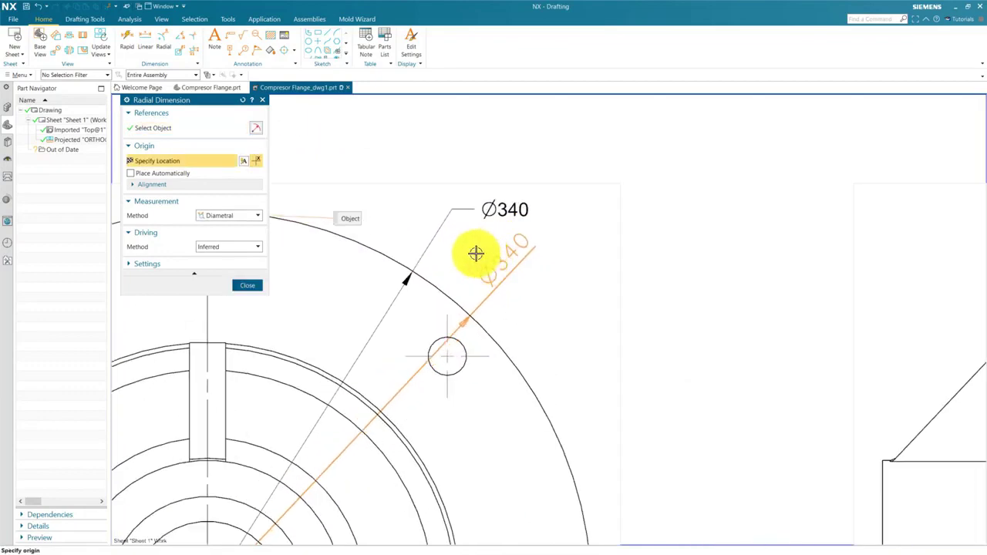
scroll(440, 239, "down", 2)
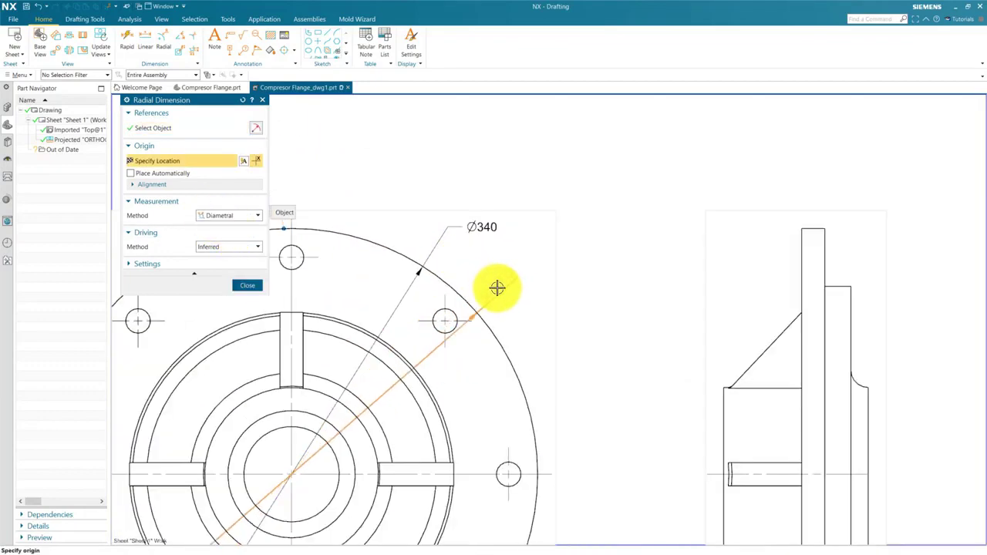
left_click(509, 310)
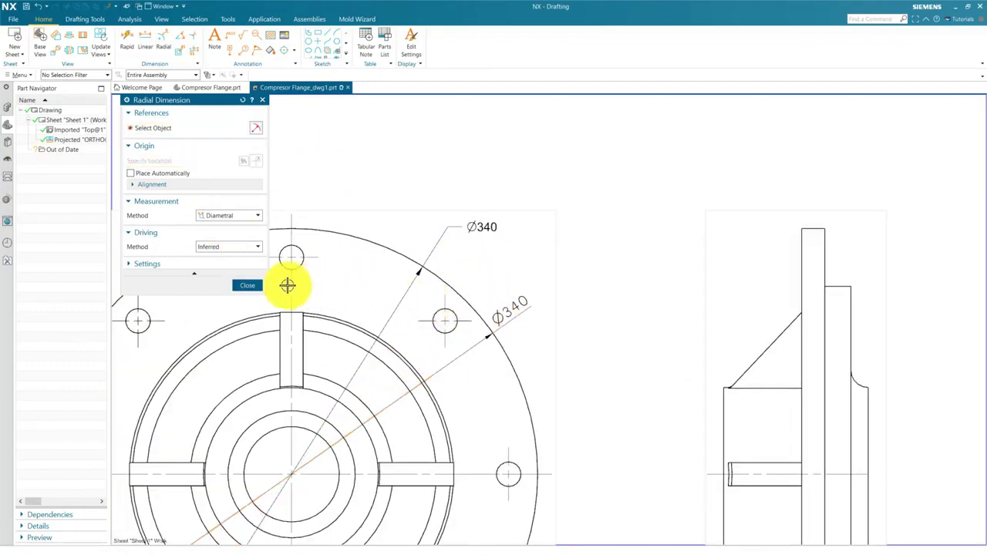
left_click(247, 286)
Compare the text style and orientation of the two outer-diameter dimensions up close and across the whole sheet.
scroll(401, 271, "down", 3)
scroll(403, 339, "up", 2)
scroll(404, 353, "down", 2)
scroll(465, 260, "up", 3)
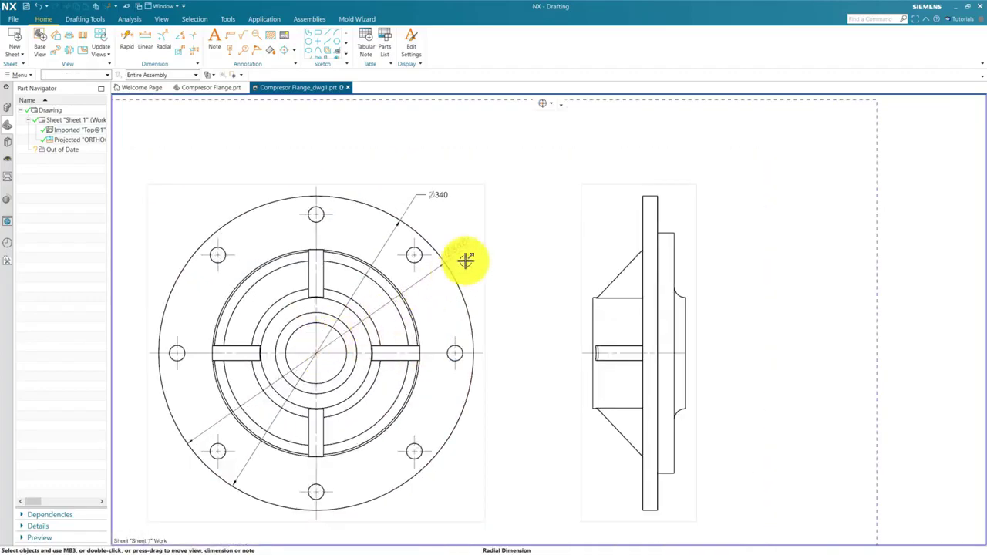
scroll(467, 256, "up", 3)
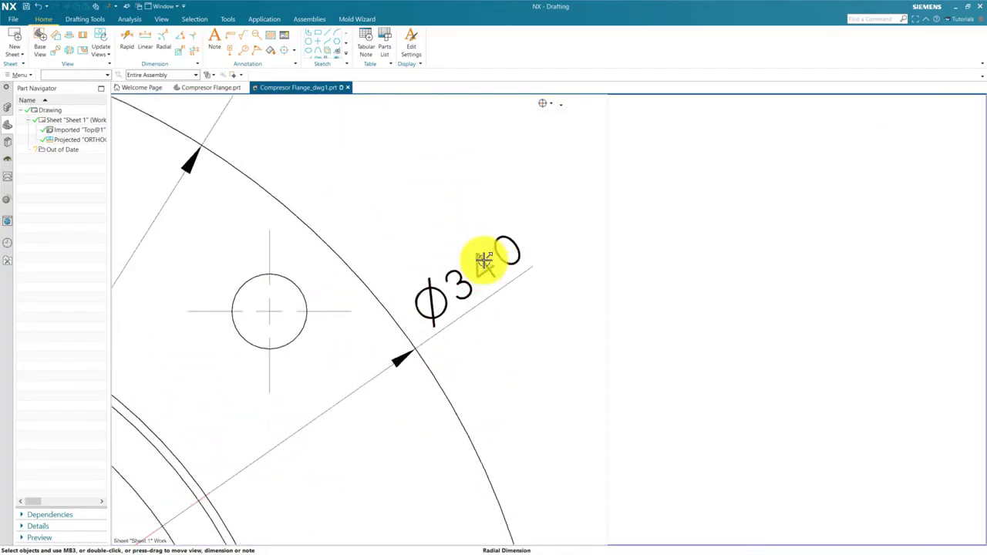
scroll(478, 293, "down", 2)
scroll(499, 283, "down", 3)
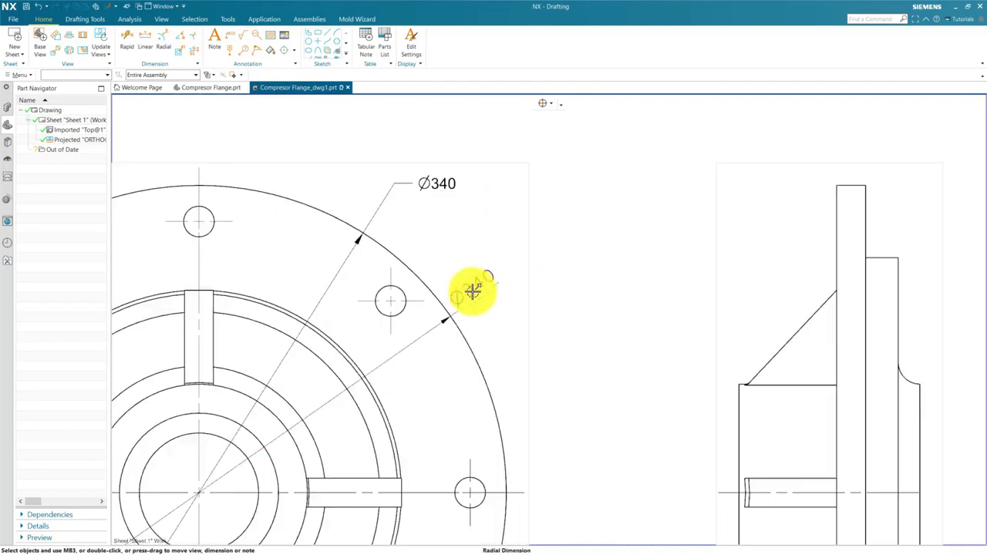
scroll(408, 297, "up", 4)
scroll(447, 280, "down", 4)
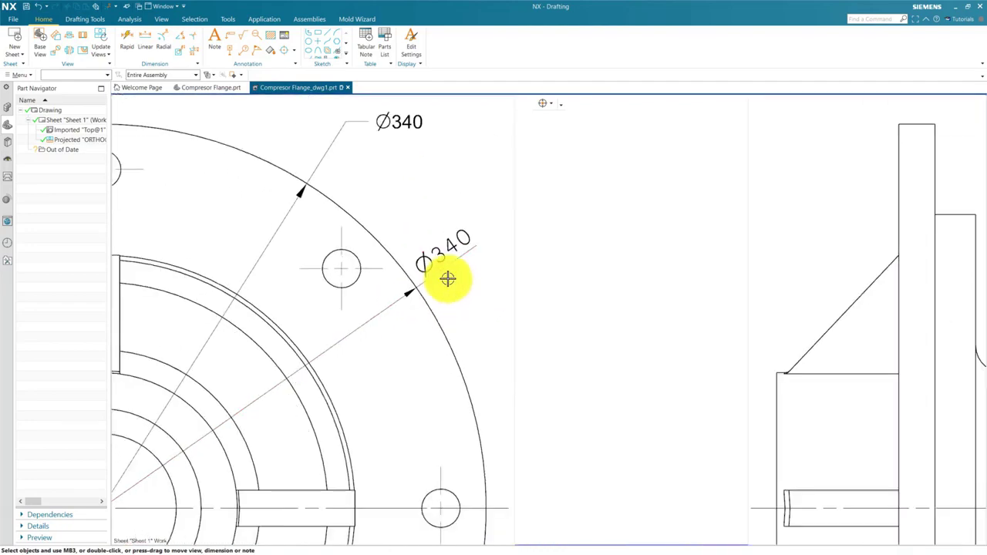
scroll(436, 247, "up", 3)
scroll(434, 250, "up", 3)
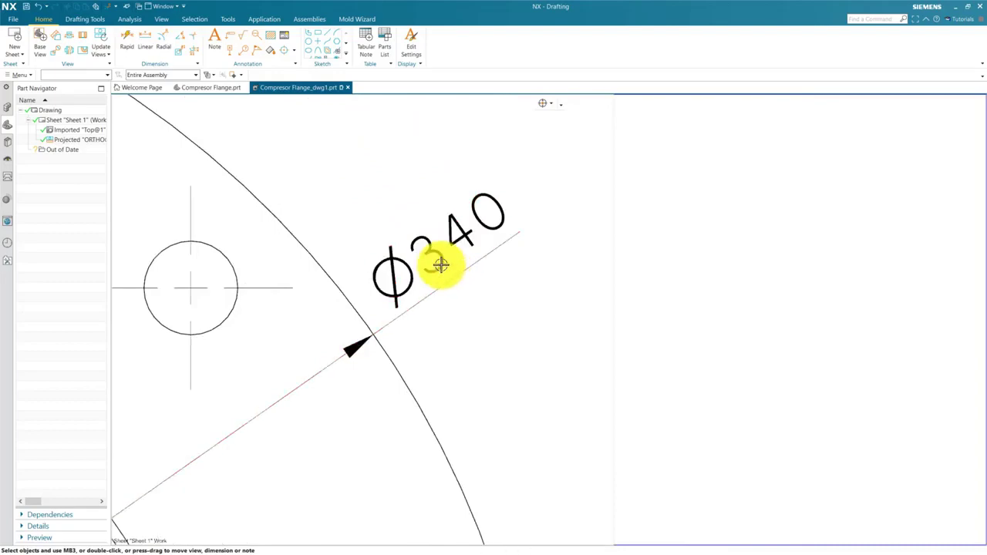
scroll(439, 271, "down", 3)
scroll(411, 200, "down", 3)
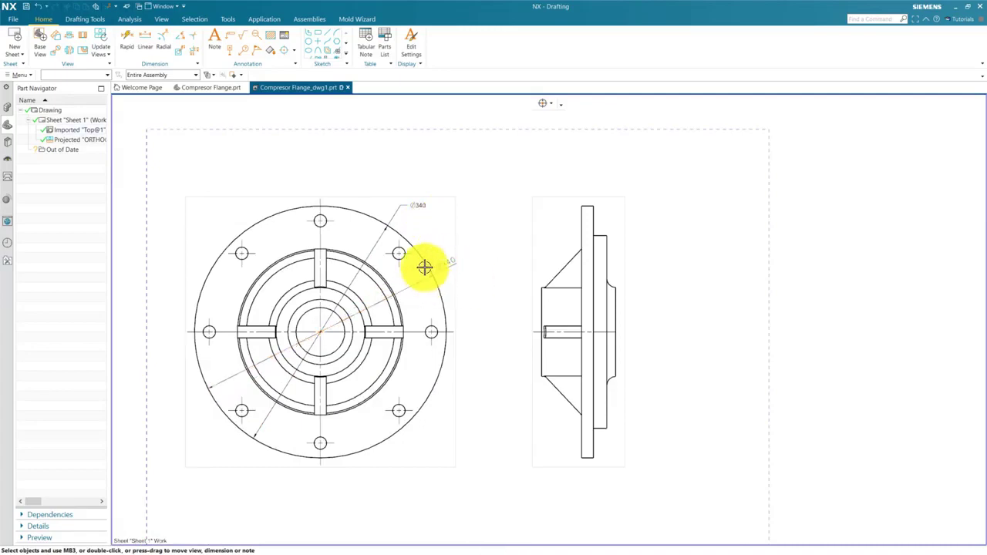
scroll(441, 254, "up", 2)
scroll(466, 265, "down", 1)
scroll(478, 270, "down", 2)
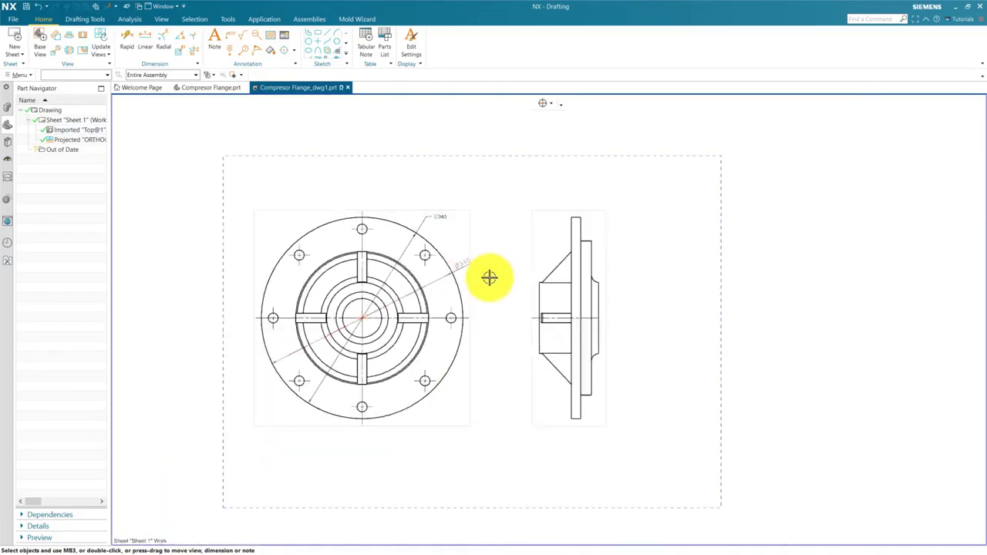
scroll(472, 256, "up", 3)
left_click(470, 249)
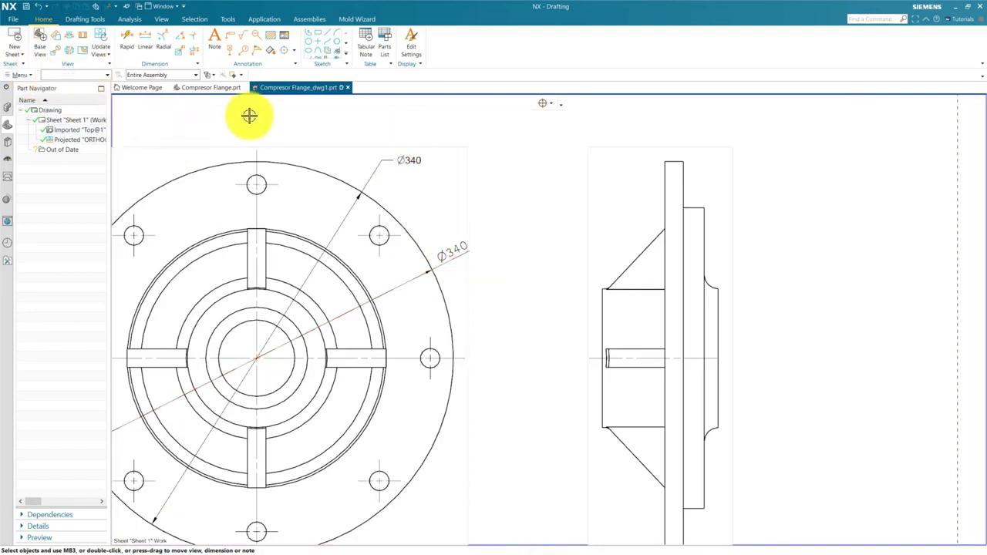
Search the commands for "drafting standard" and add the Drafting Standard command to the Home ribbon tab.
left_click(20, 74)
left_click(258, 116)
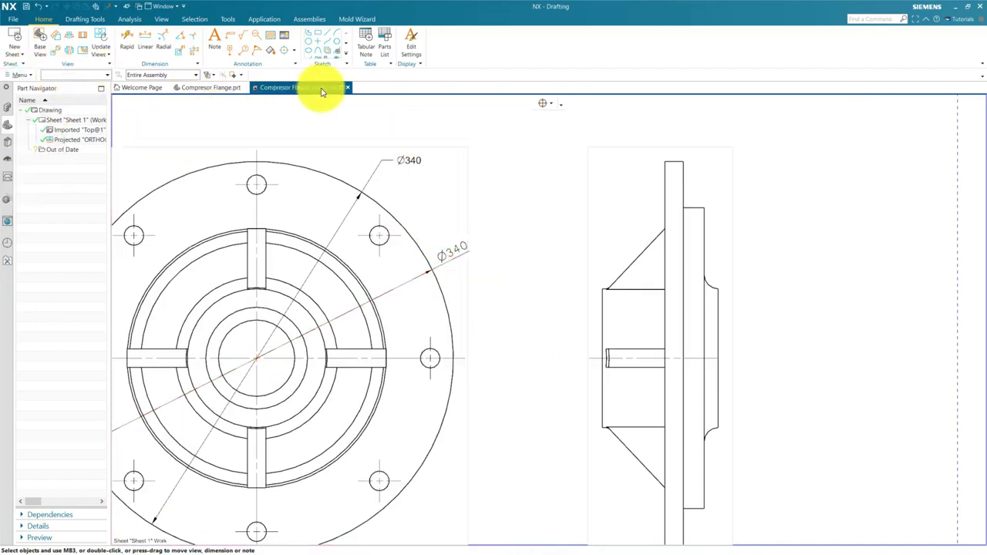
left_click(851, 17)
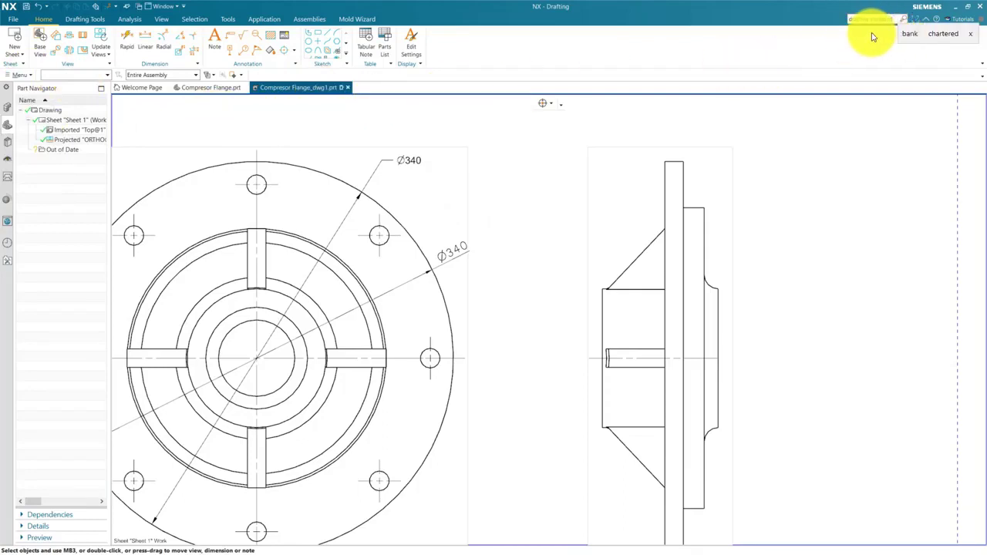
type("drafting standard")
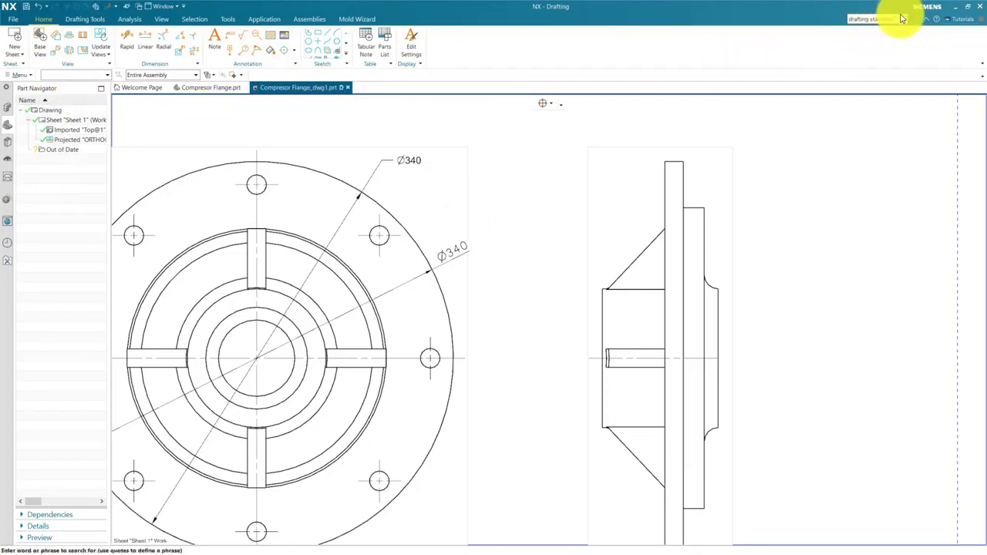
left_click(902, 18)
mouse_move(176, 159)
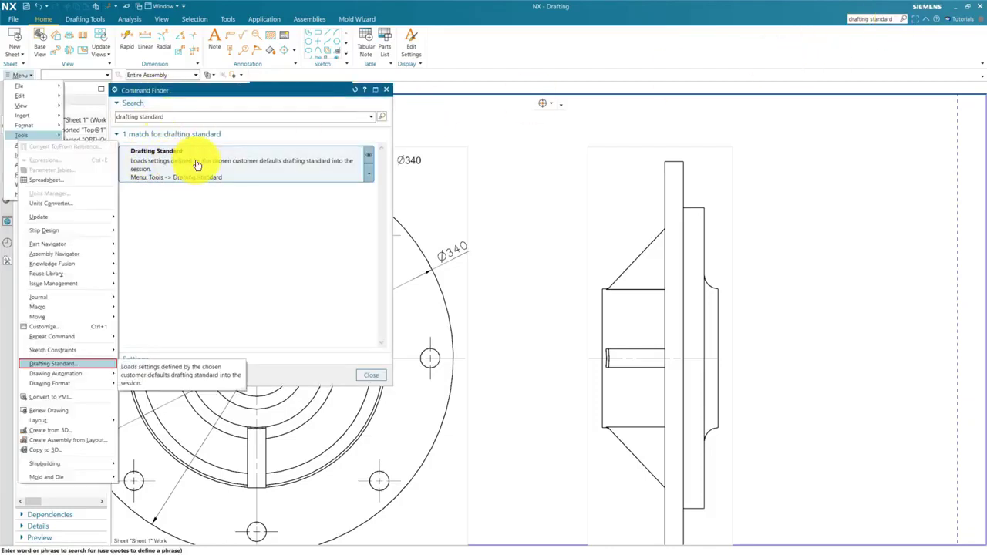
left_click(369, 178)
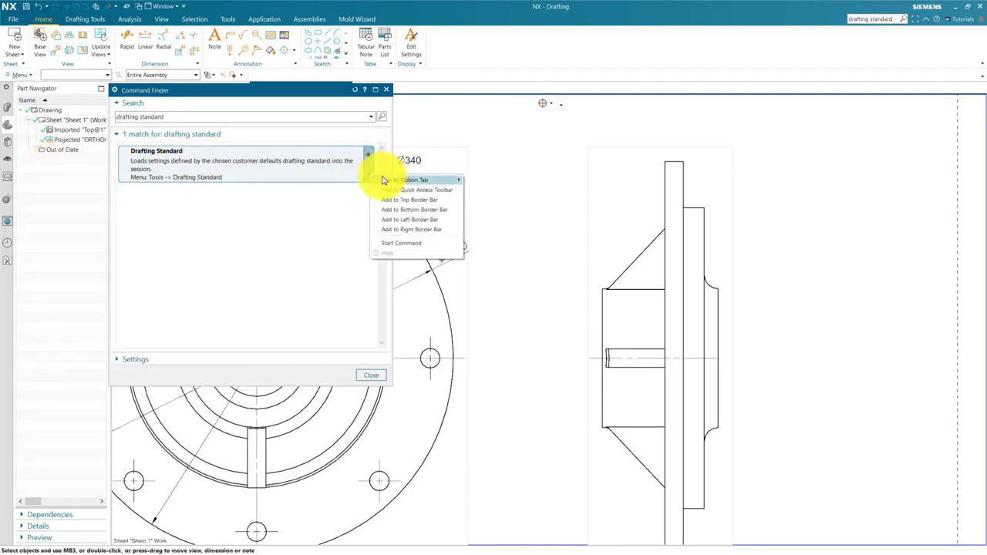
mouse_move(392, 180)
left_click(478, 197)
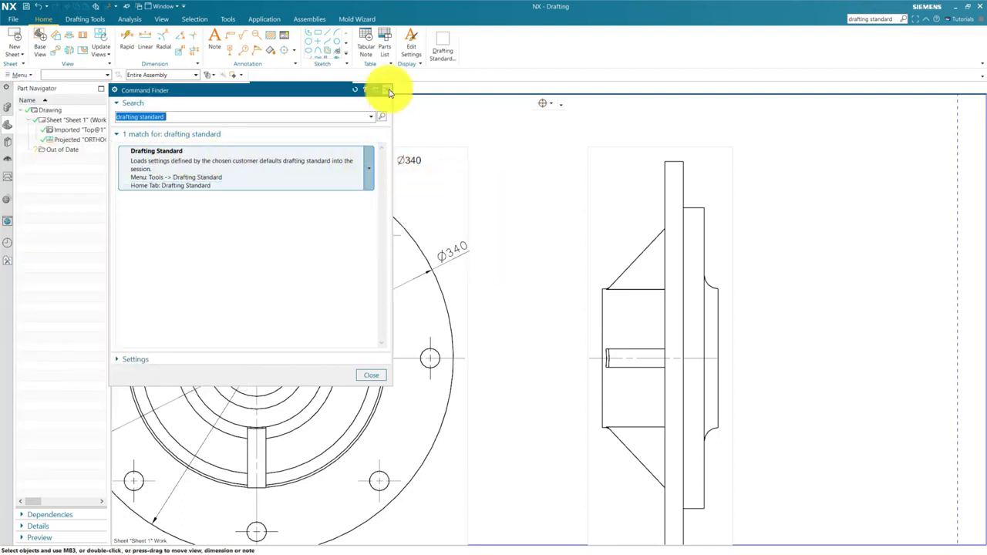
left_click(387, 90)
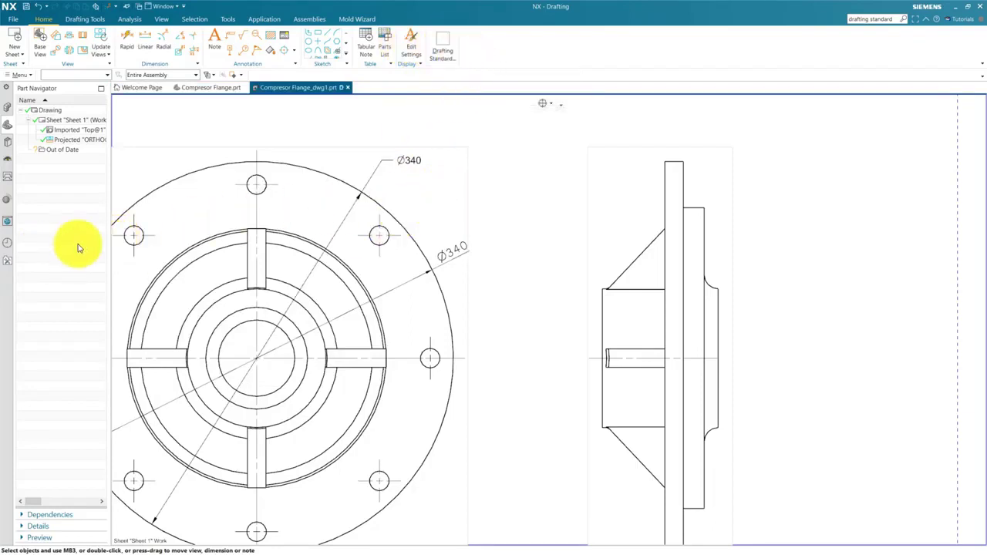
Save the customized interface to the CAD Design Work user role.
left_click(10, 263)
right_click(56, 158)
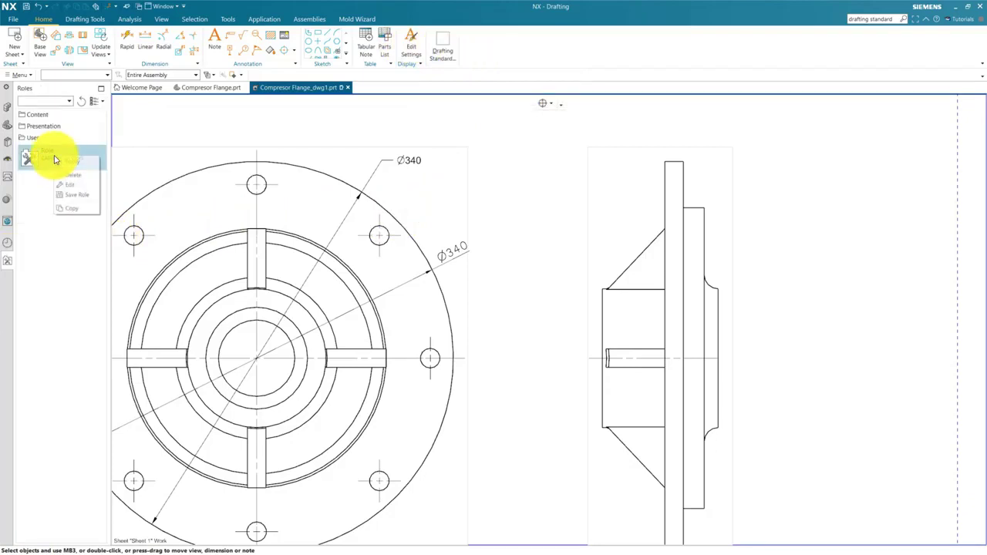
left_click(78, 196)
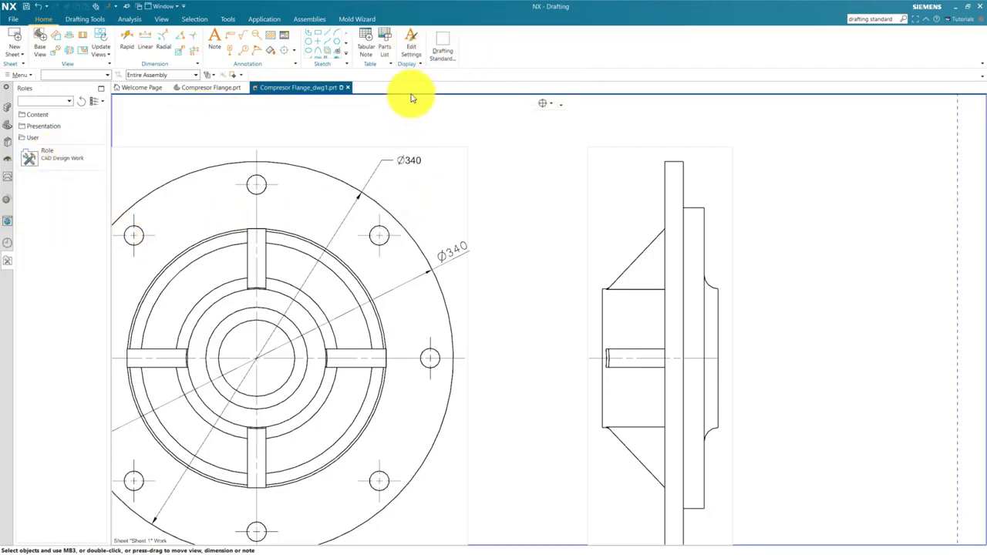
Load the PartDesign drafting standard from the User customer defaults level.
scroll(488, 205, "down", 2)
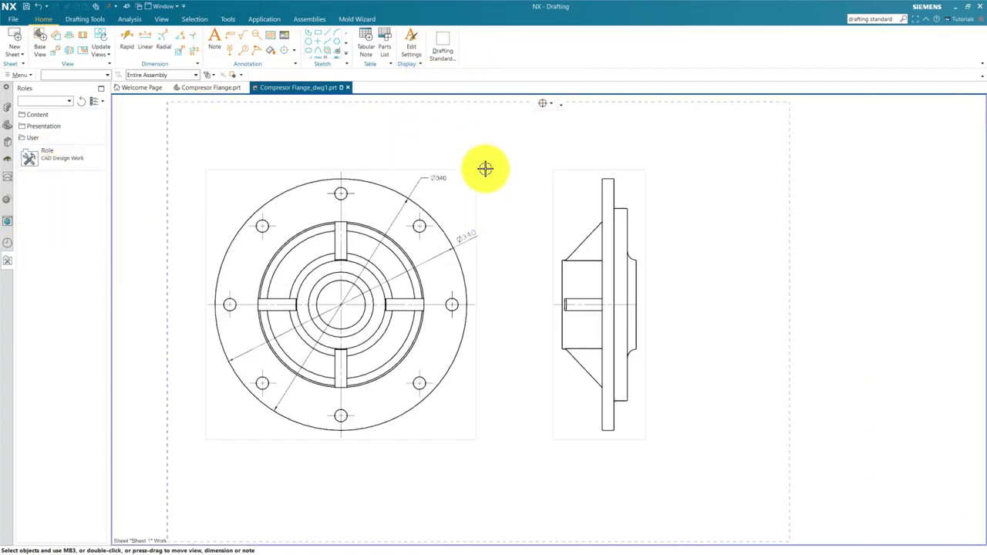
left_click(443, 46)
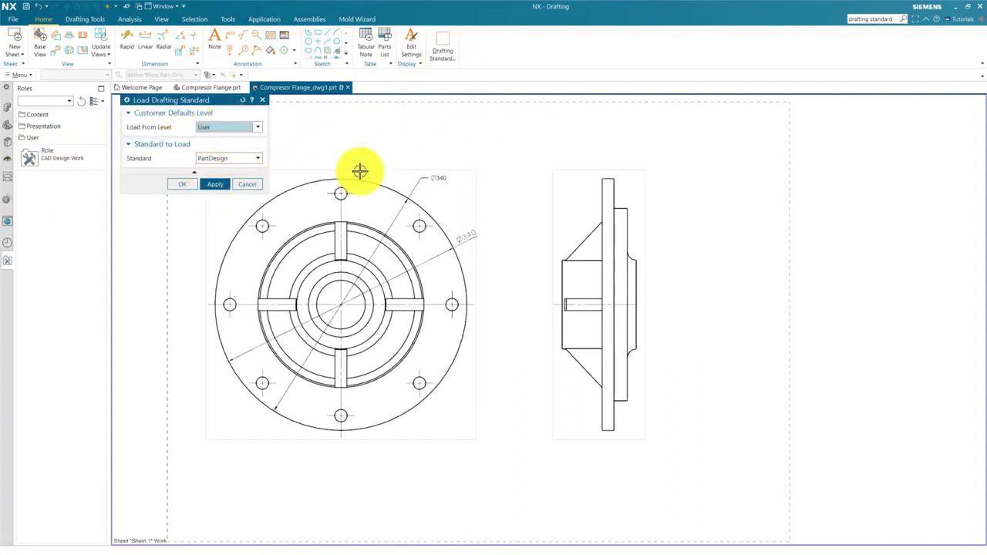
left_click(225, 159)
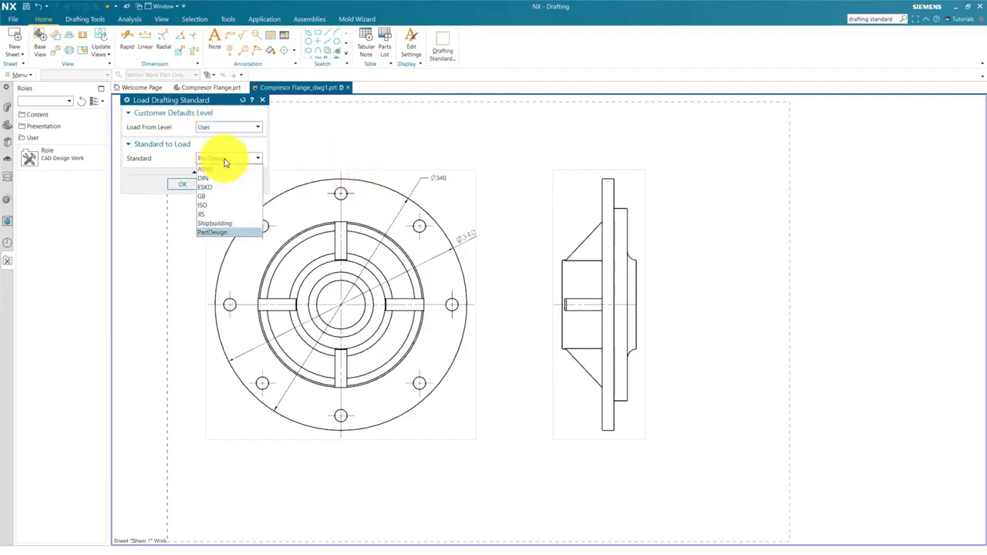
left_click(217, 236)
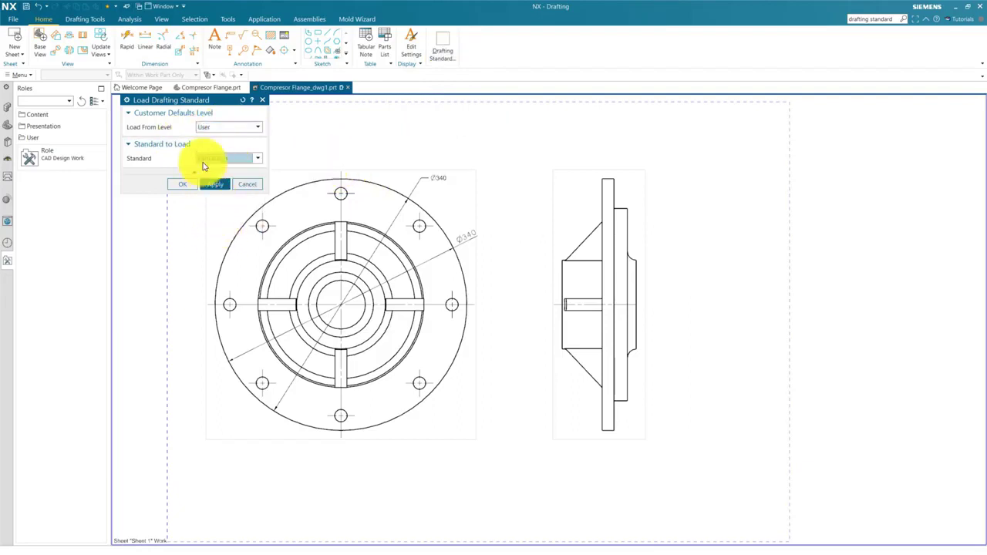
left_click(182, 184)
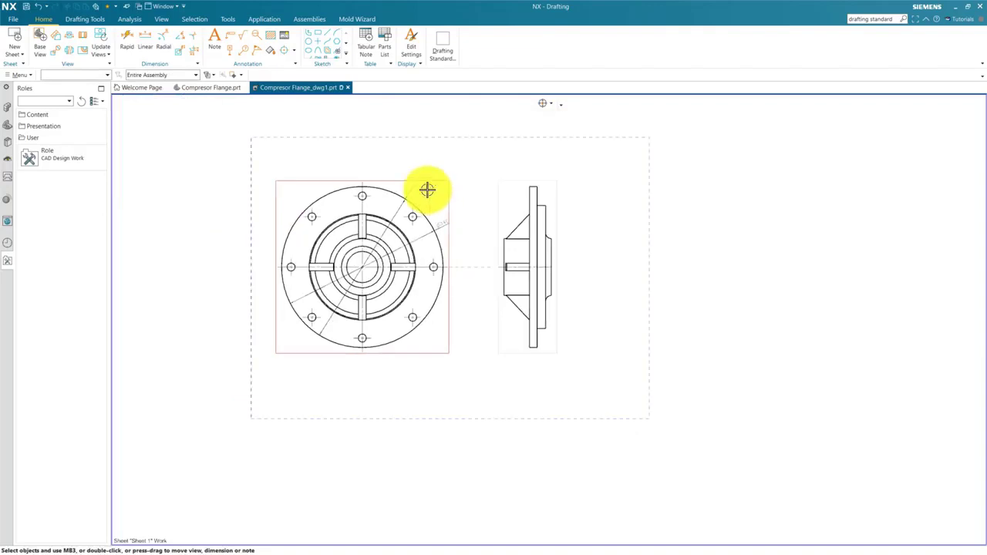
Open the Customer Defaults and show the general setup page for Drafting.
left_click(30, 78)
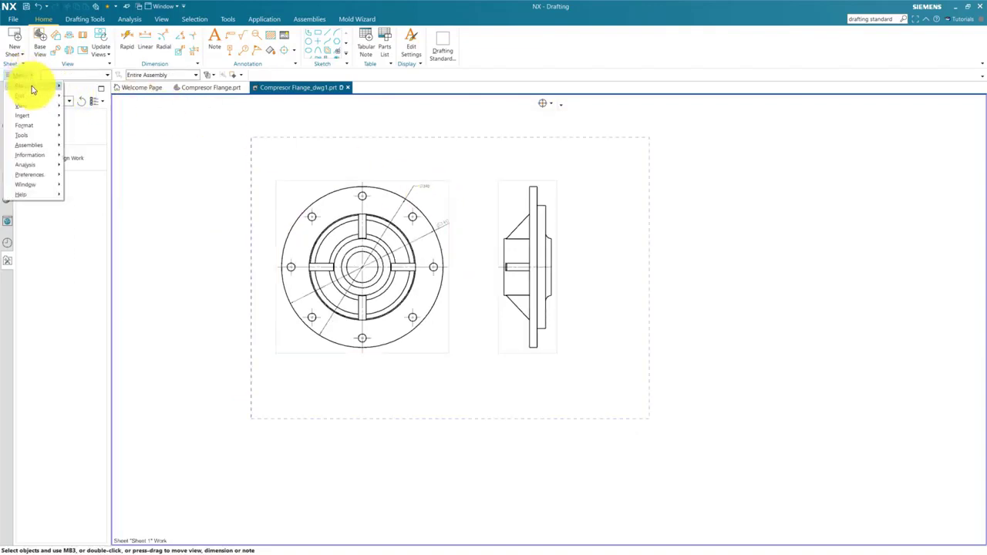
mouse_move(33, 89)
mouse_move(107, 257)
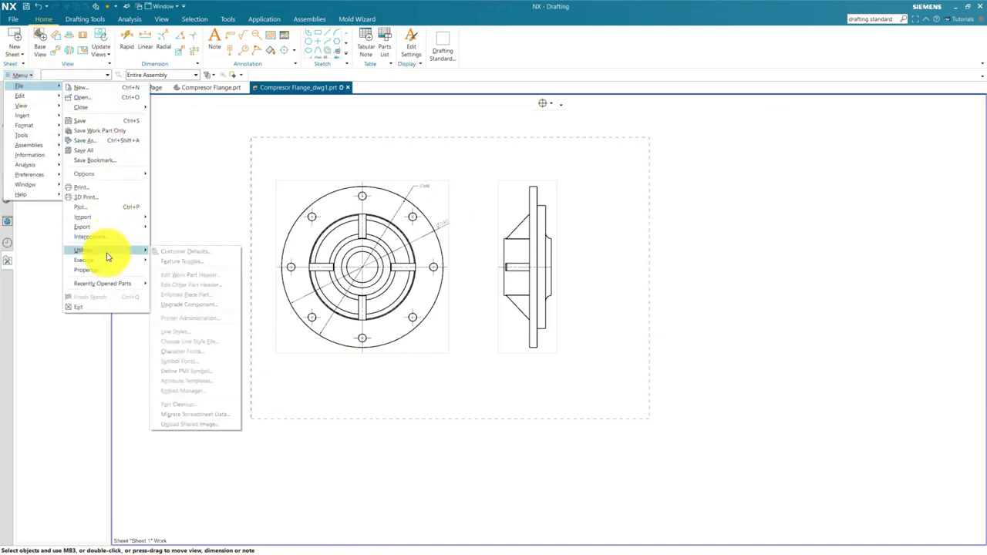
left_click(175, 255)
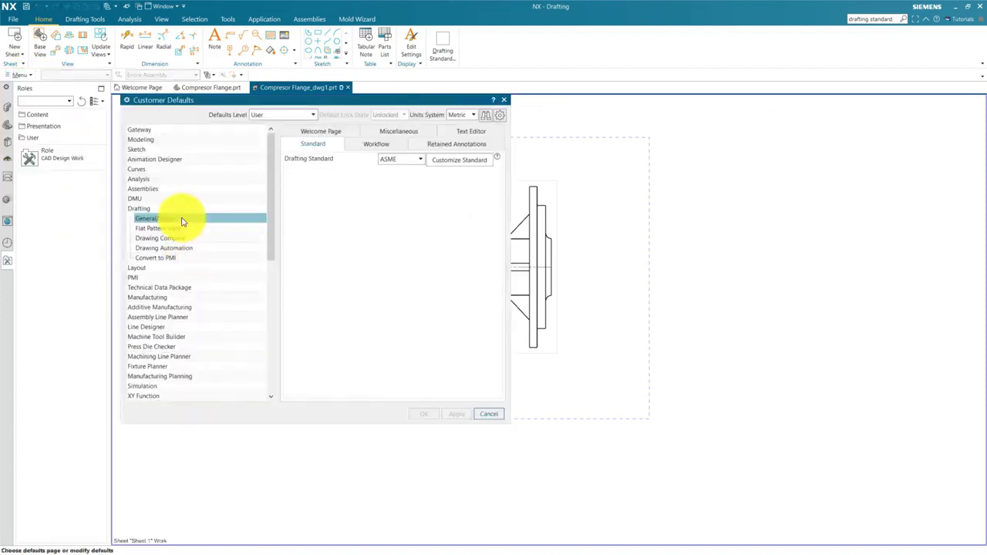
left_click(145, 130)
scroll(154, 200, "down", 5)
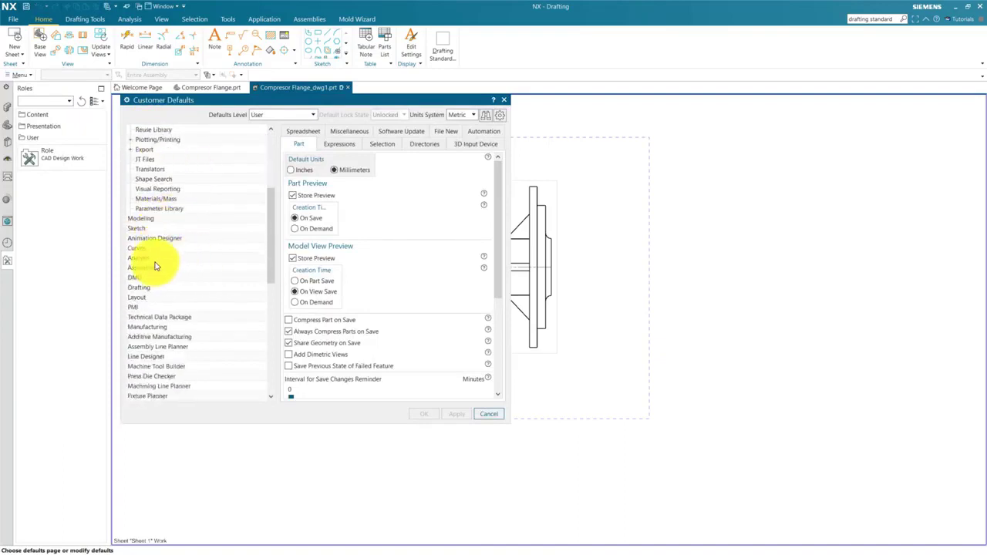
scroll(146, 256, "down", 2)
left_click(141, 248)
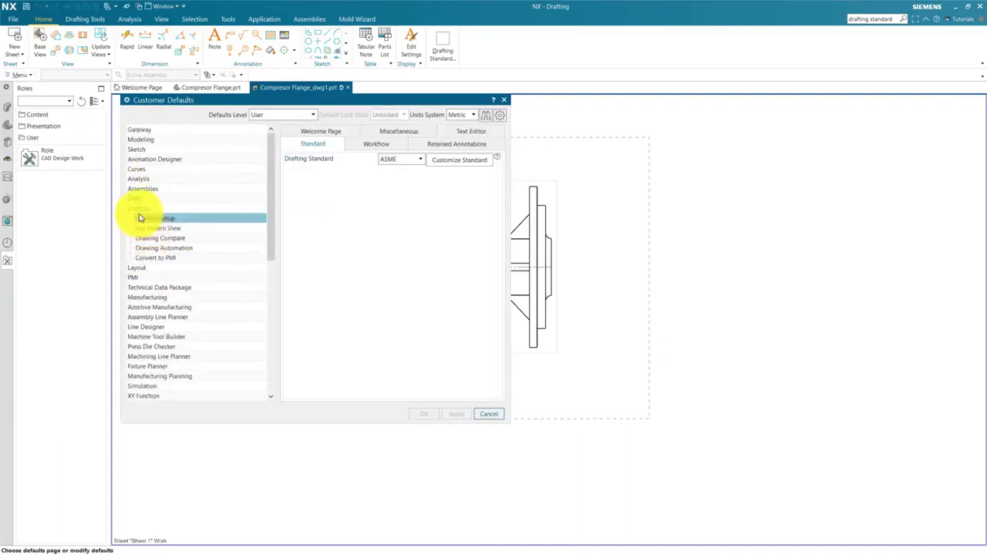
Choose ISO as the default drafting standard and open that standard for customization.
left_click(364, 147)
left_click(314, 146)
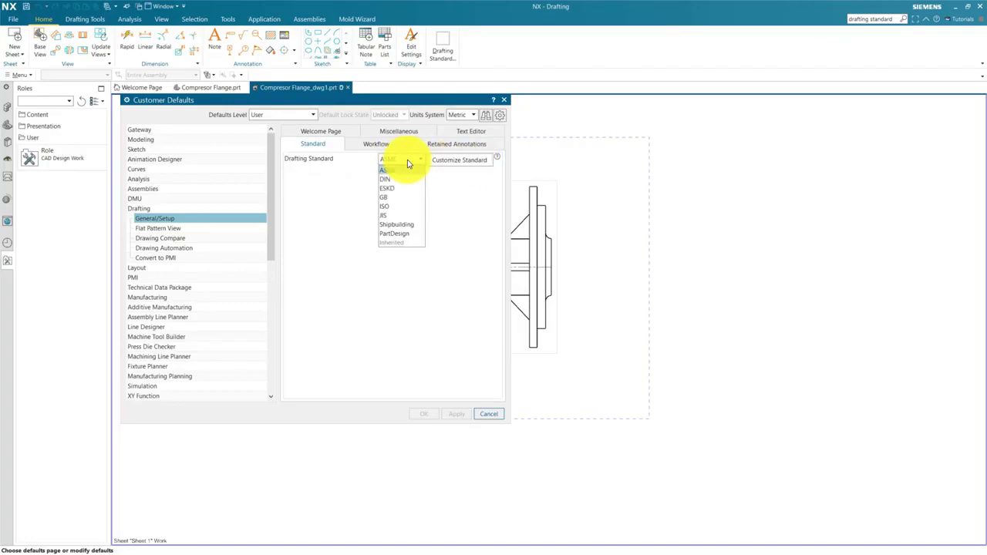
left_click(387, 206)
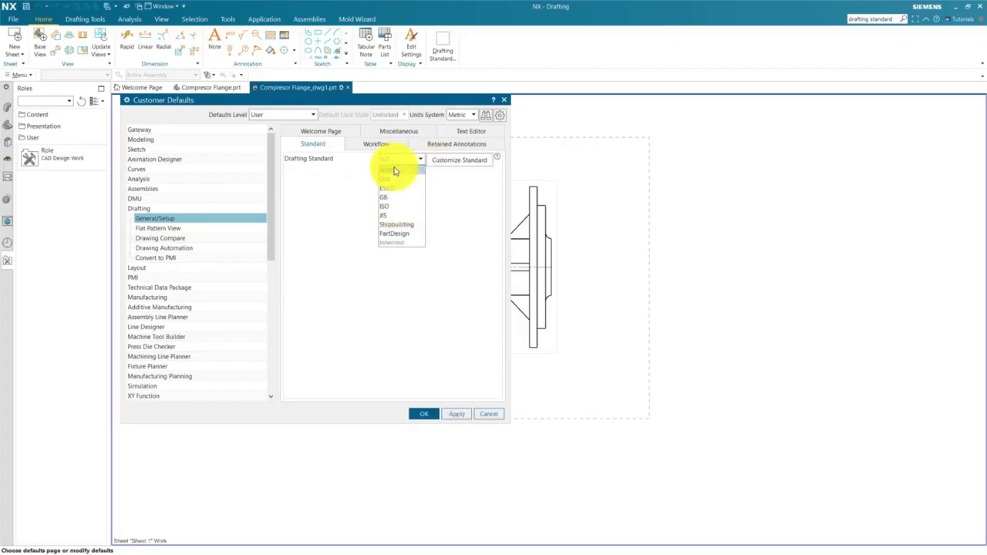
left_click(395, 209)
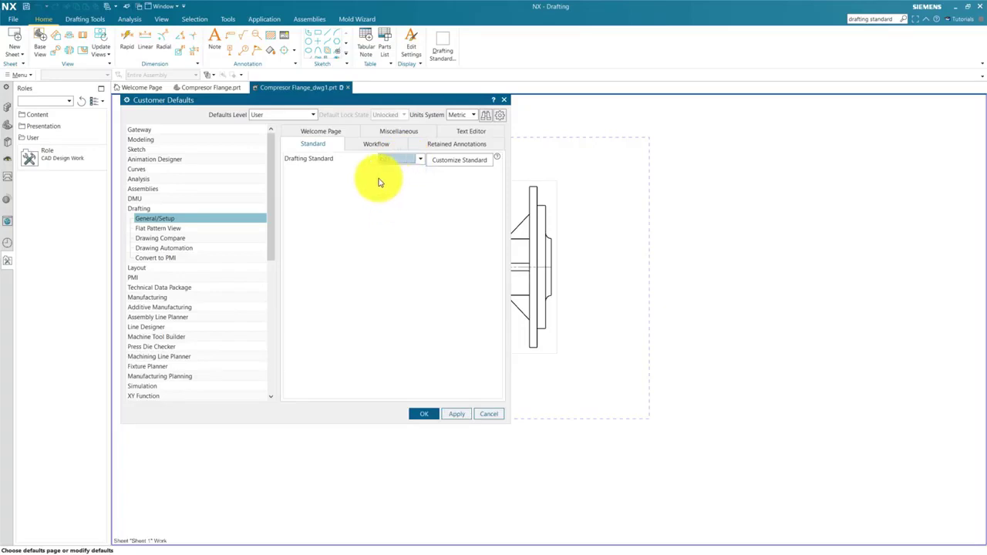
left_click(458, 161)
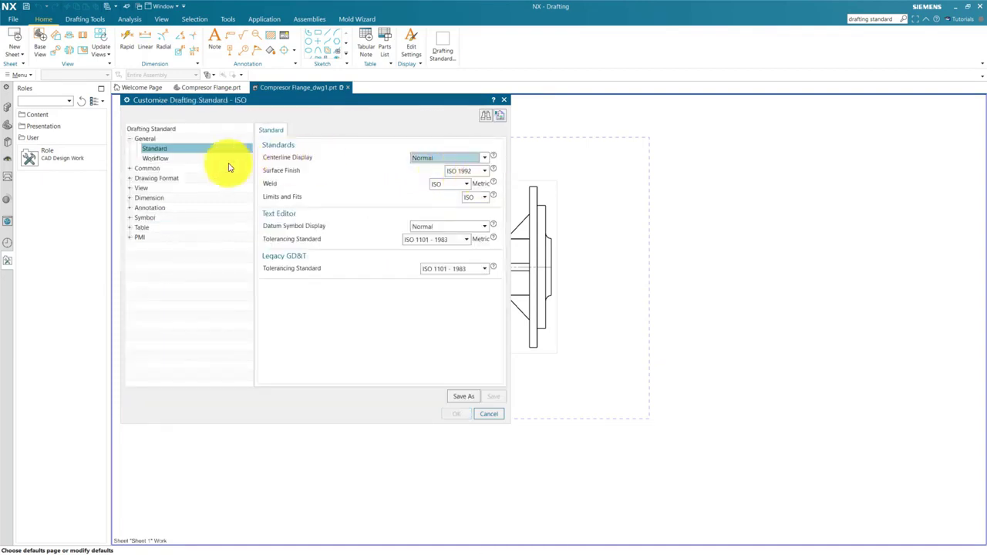
Set the common lettering font to ideas_greek, copied from the sticky note, and the line gap factor to 0.2.
left_click(155, 158)
left_click(130, 168)
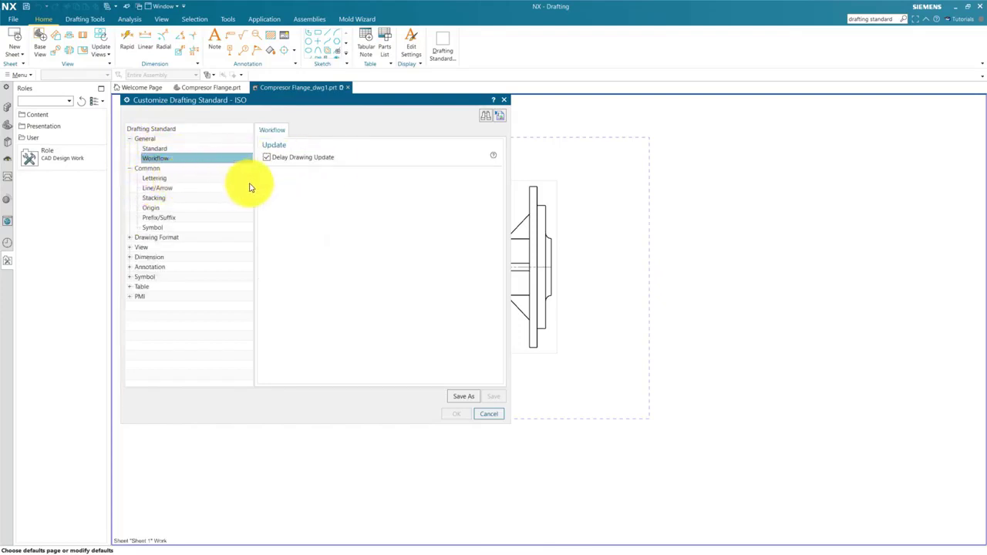
left_click(160, 181)
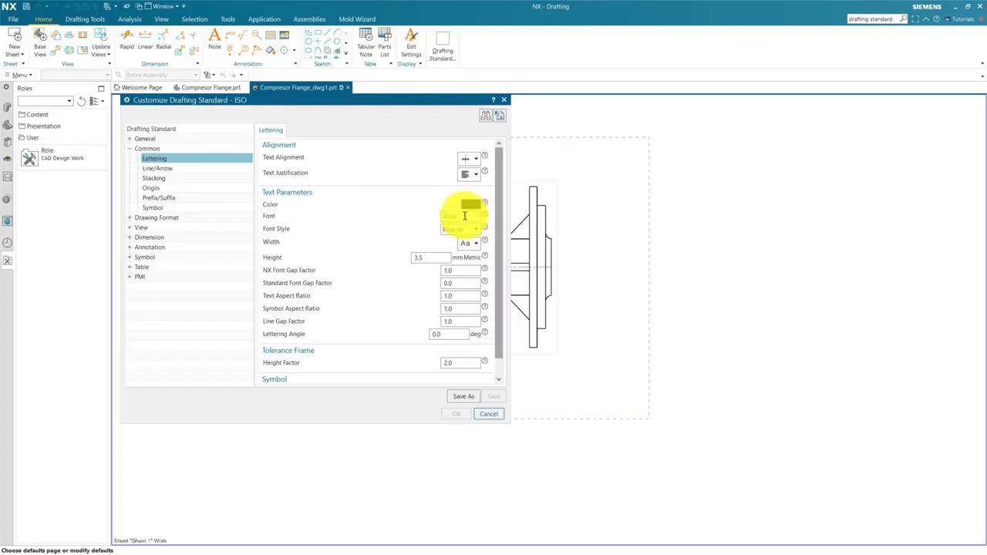
left_click_drag(466, 216, 437, 218)
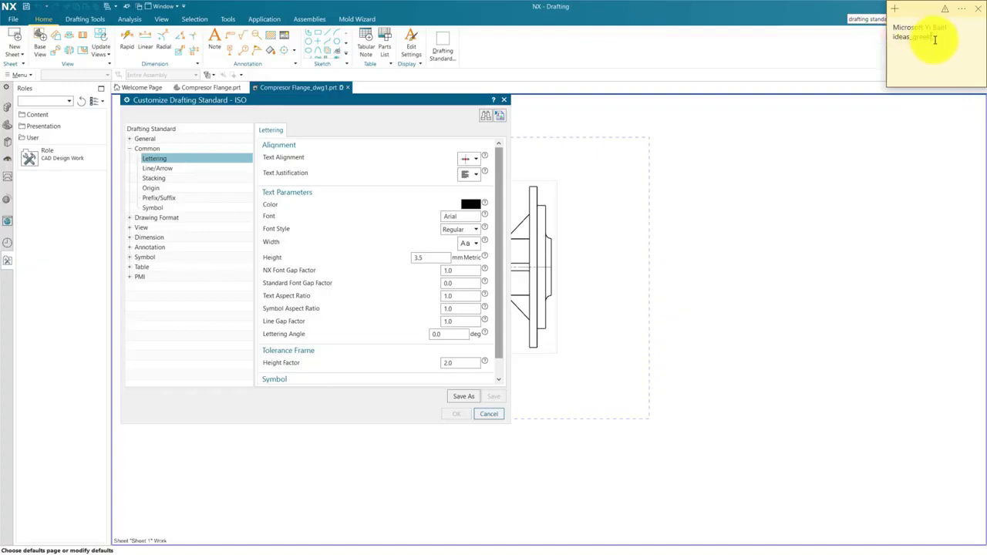
left_click_drag(932, 38, 891, 41)
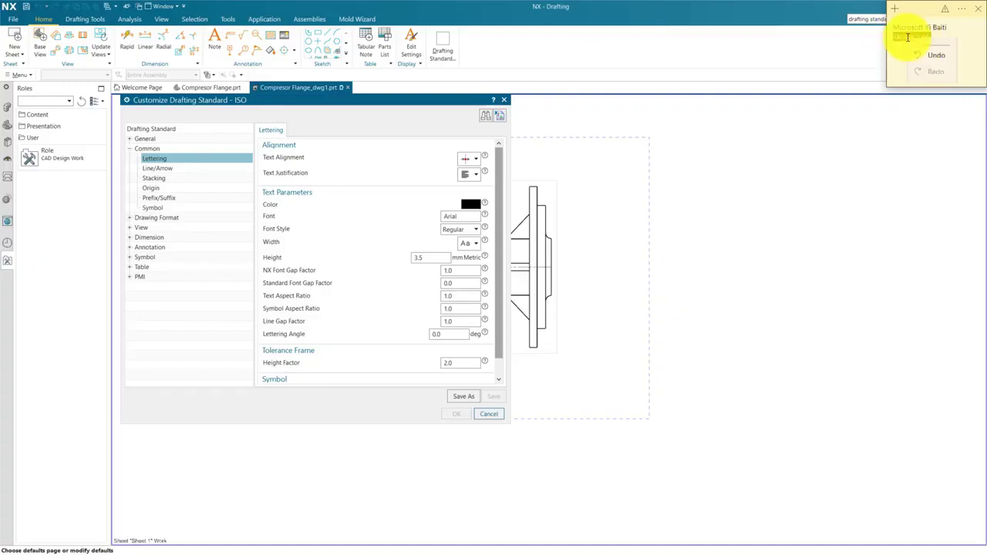
left_click(926, 48)
left_click(434, 218)
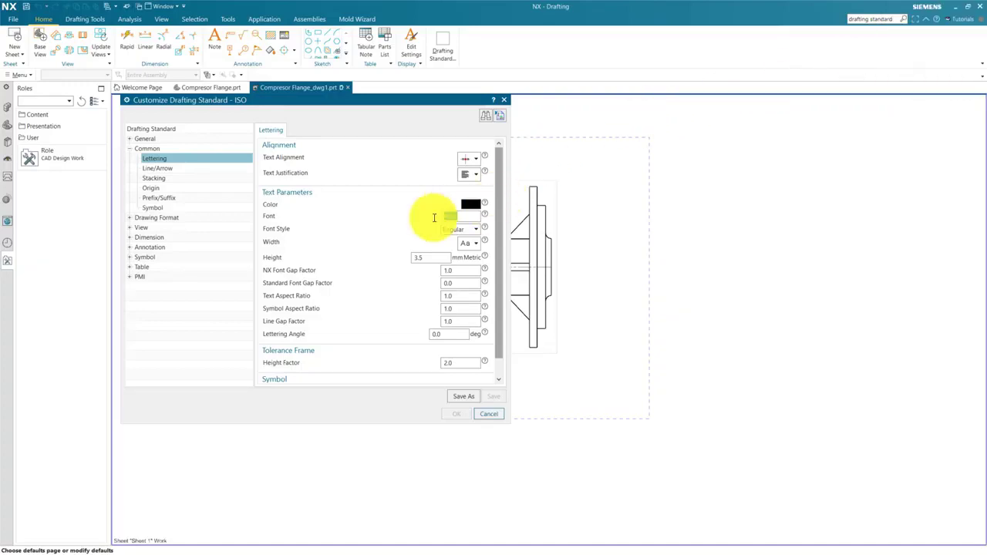
key("ctrl+v")
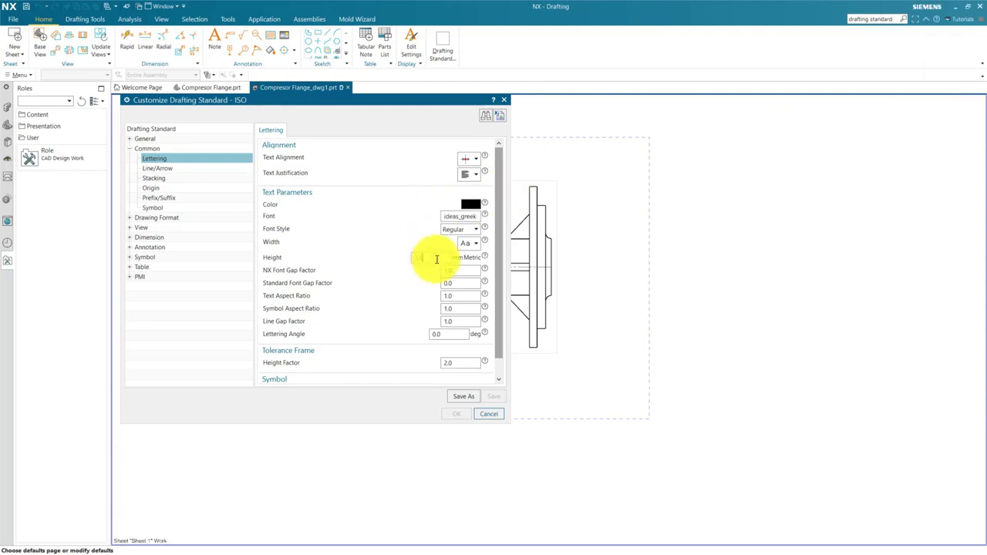
left_click(461, 323)
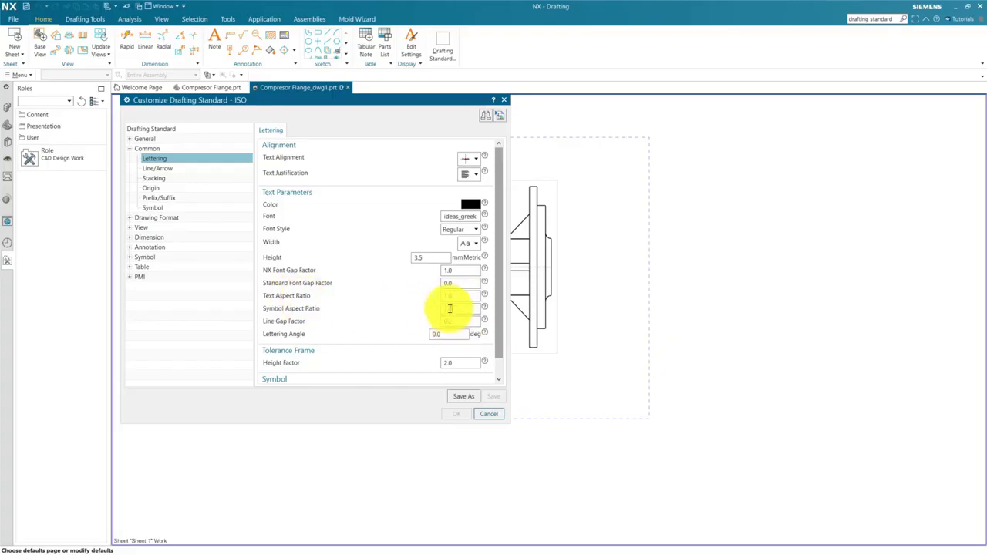
left_click(450, 308)
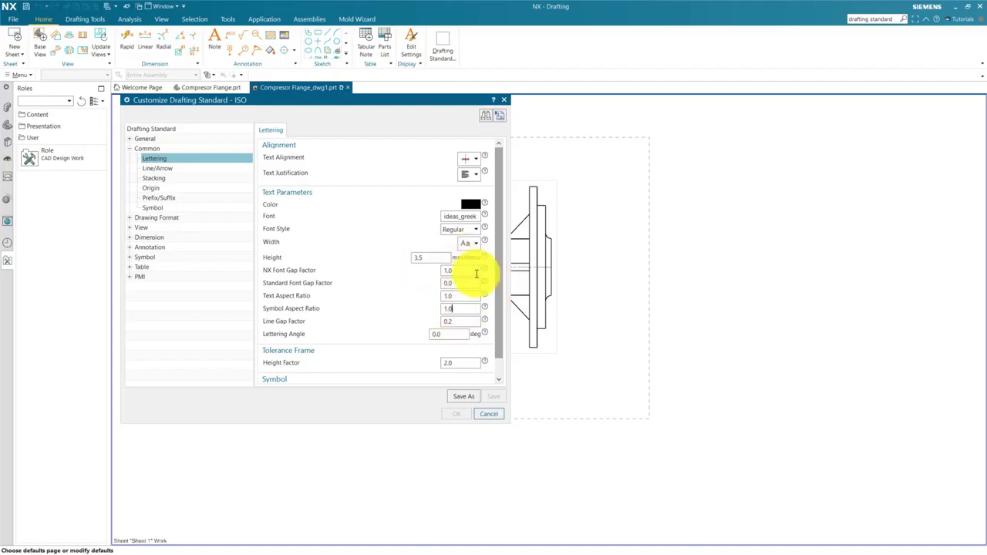
Set the arrowhead line width to 0.13 mm for both dimension sides in the common line and arrow settings.
left_click(160, 169)
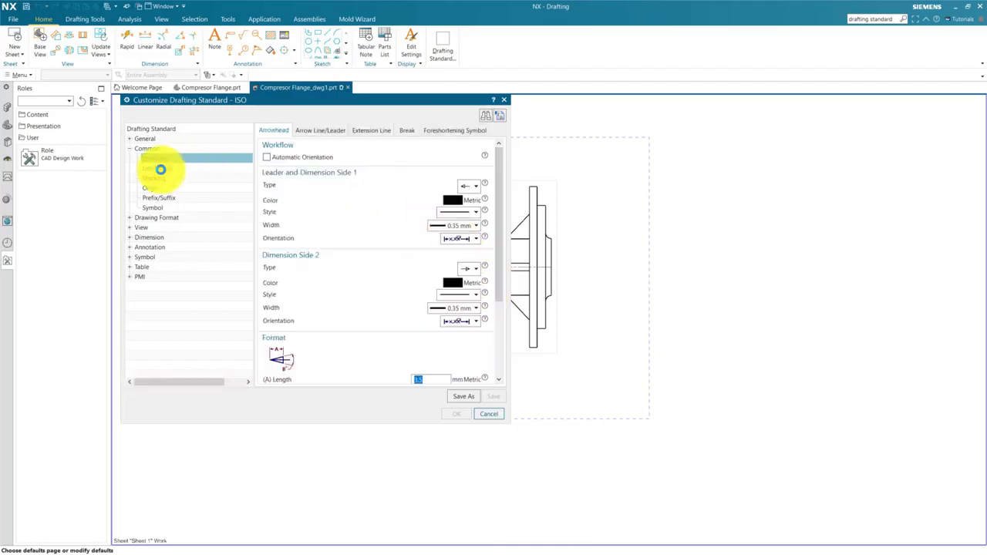
left_click(458, 228)
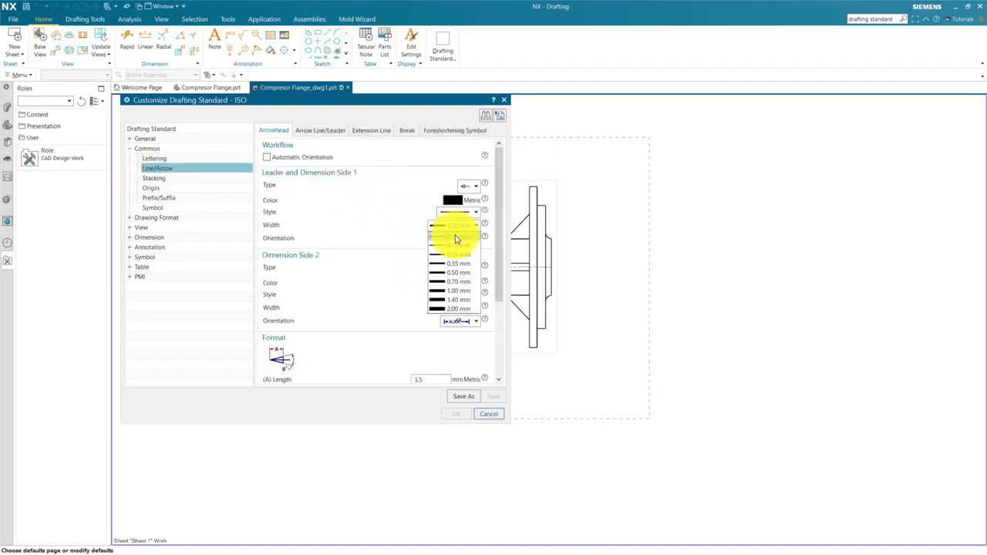
left_click(454, 236)
left_click(461, 309)
left_click(458, 320)
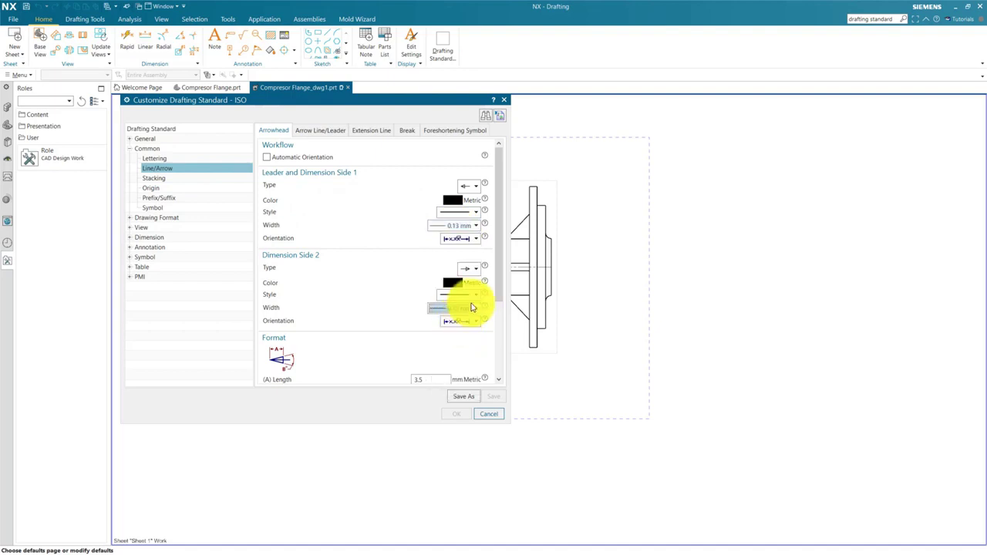
Change the arrowhead type on both dimension sides to the closed, unfilled arrow.
left_click(471, 187)
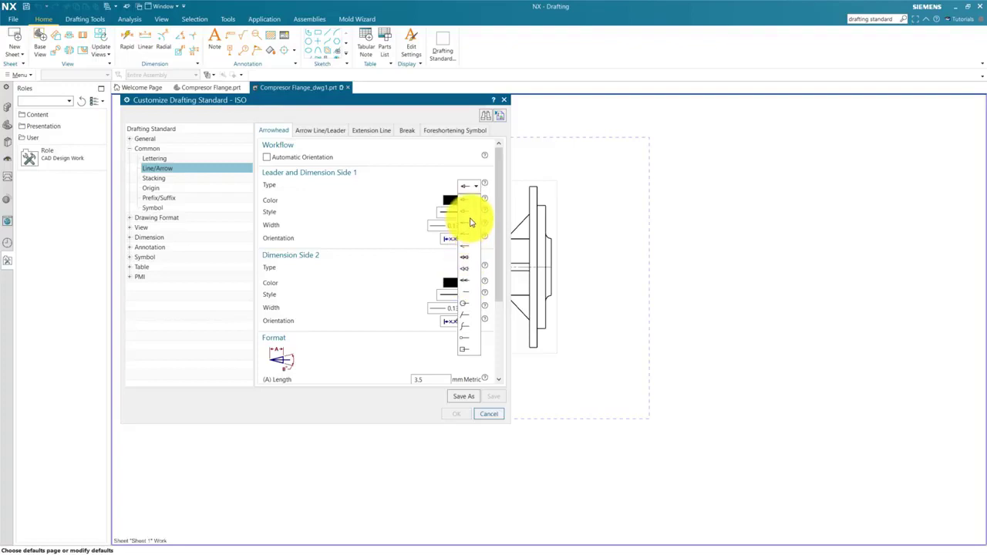
left_click(467, 214)
left_click(466, 267)
left_click(464, 293)
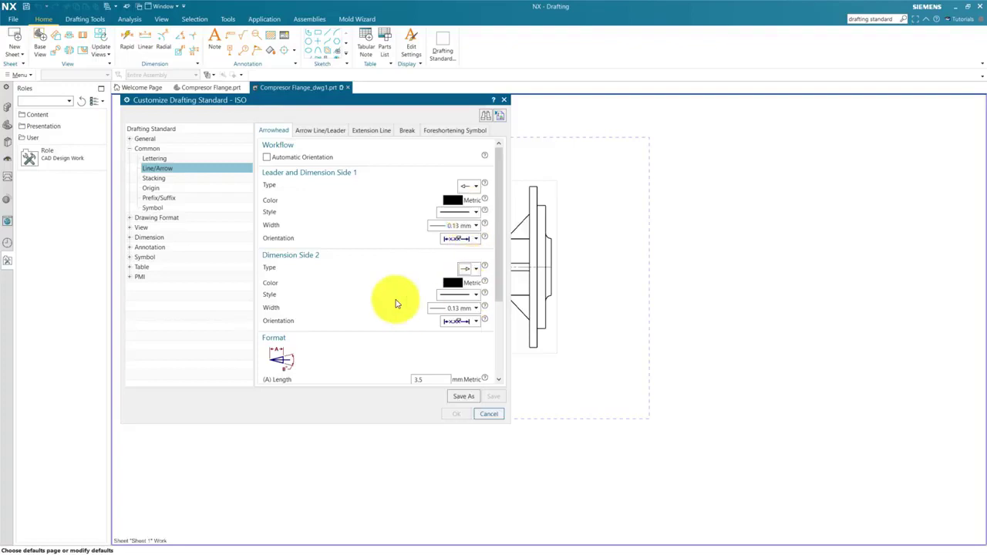
scroll(397, 305, "down", 3)
scroll(398, 308, "down", 1)
Set the arrow line width to 0.13 mm on both sides and the text-to-line gap to 1 mm.
left_click(321, 131)
left_click(450, 195)
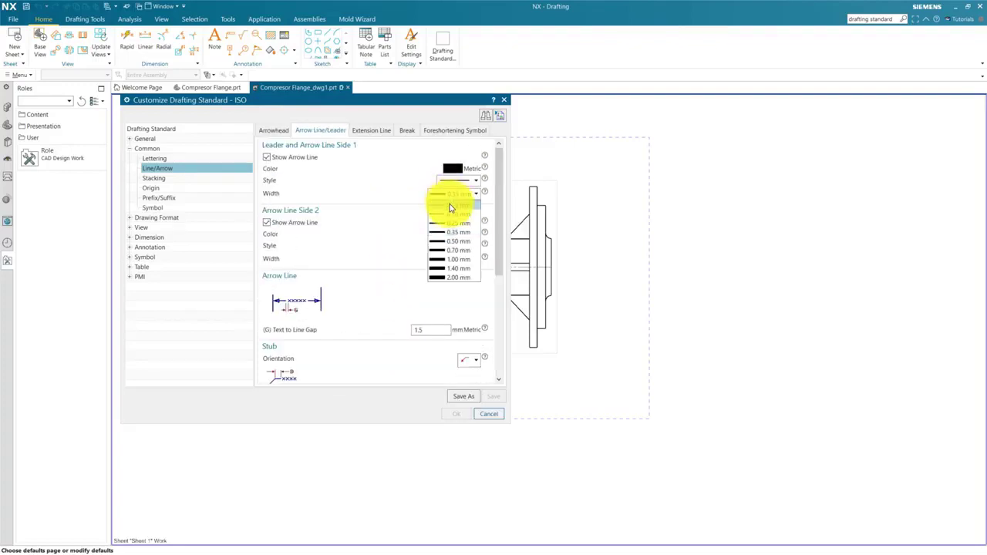
left_click(453, 206)
left_click(462, 260)
left_click(457, 270)
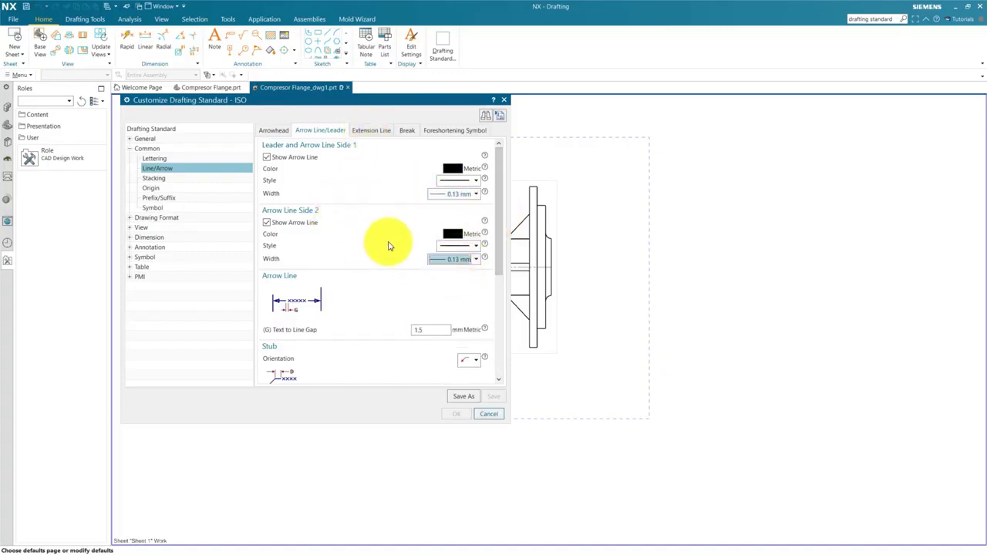
scroll(389, 246, "down", 4)
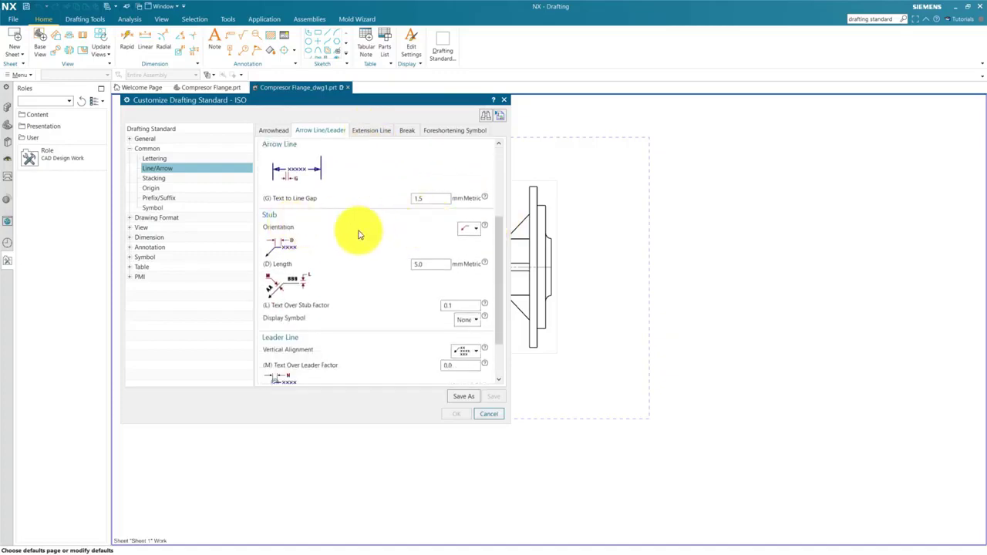
left_click_drag(423, 198, 408, 198)
type("1")
scroll(382, 262, "up", 2)
Give the extension lines on both sides a 0.1 mm gap and a 0.13 mm line width.
left_click(371, 130)
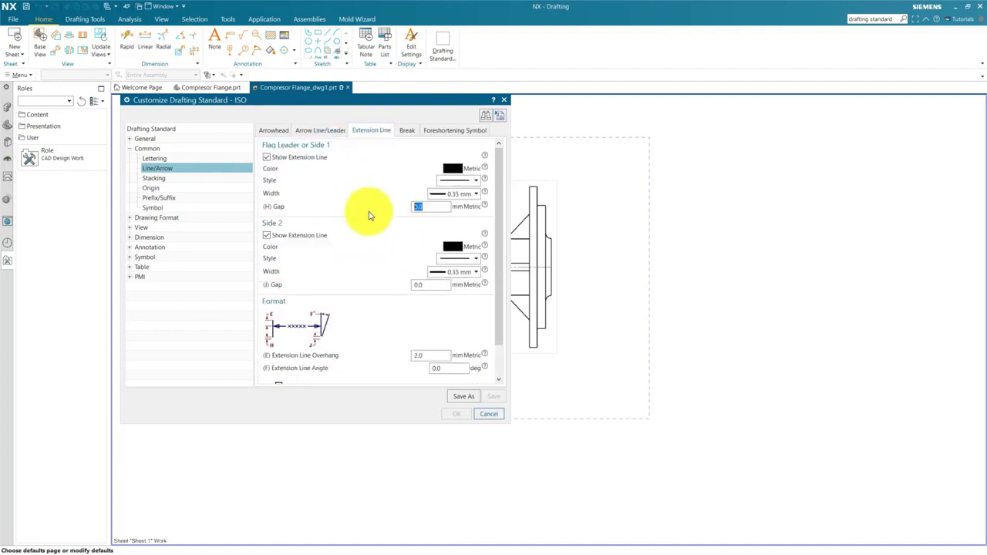
scroll(271, 307, "down", 1)
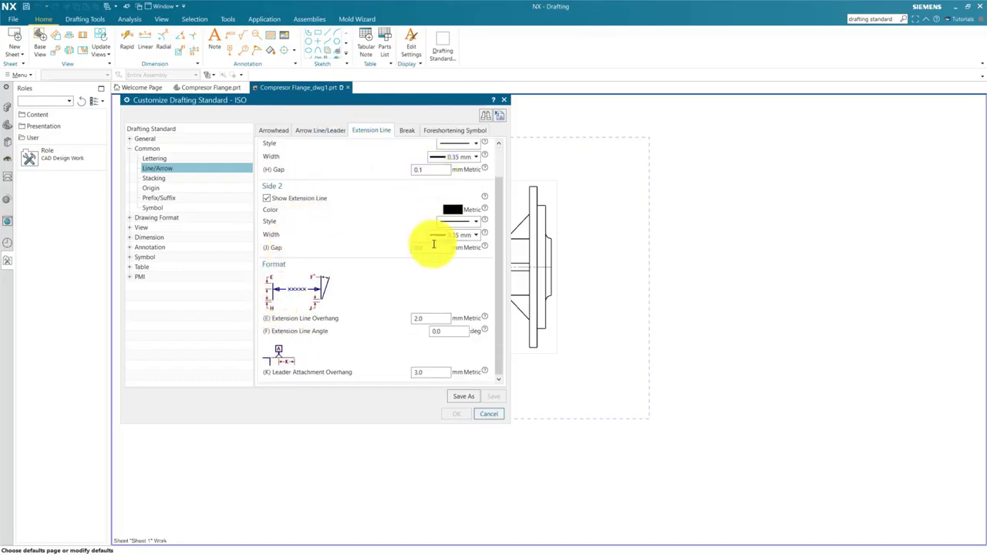
left_click(461, 158)
left_click(460, 169)
left_click(459, 268)
left_click(460, 279)
scroll(401, 223, "down", 1)
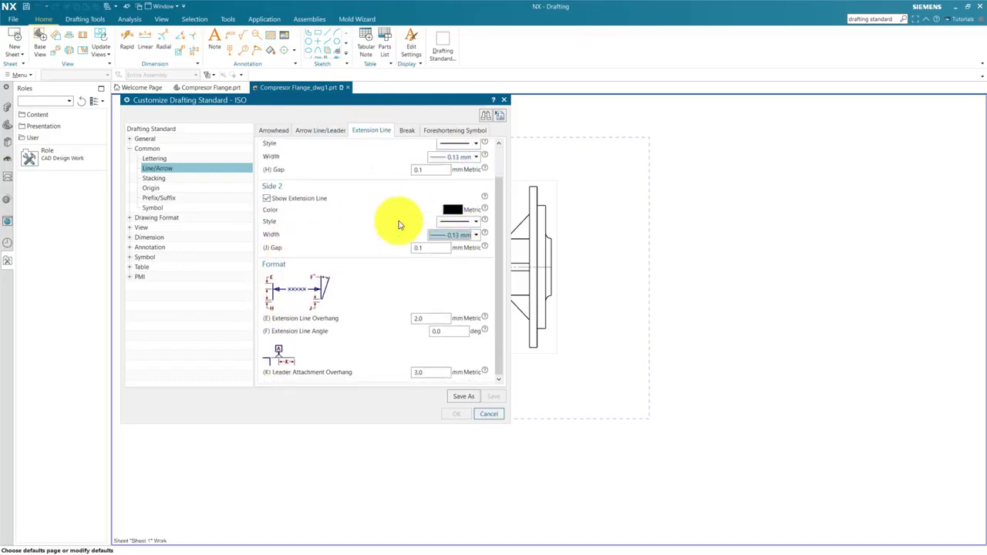
scroll(397, 199, "up", 2)
left_click(407, 131)
left_click(373, 130)
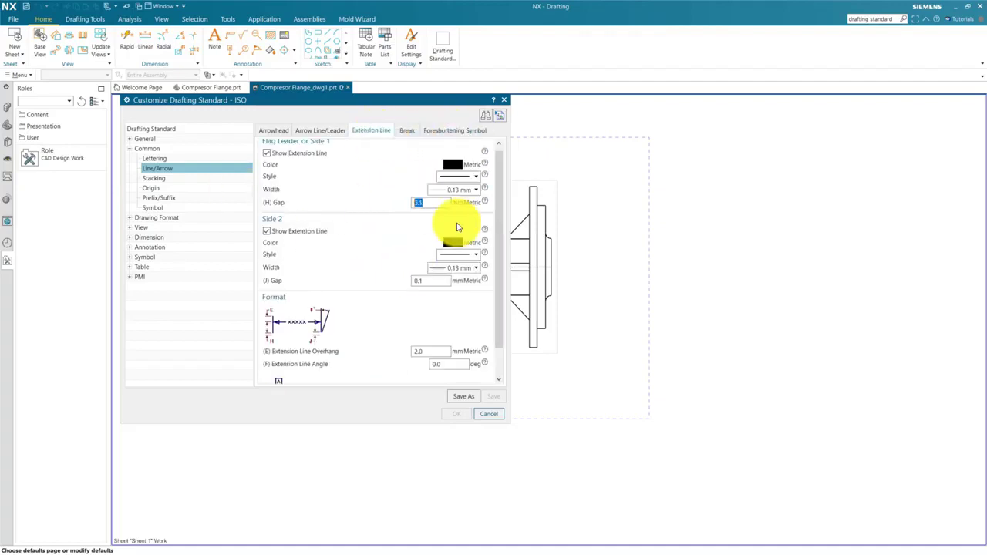
Review the common stacking, origin margin, prefix/suffix and symbol defaults, along with the drawing sheet defaults.
left_click(160, 179)
left_click(248, 187)
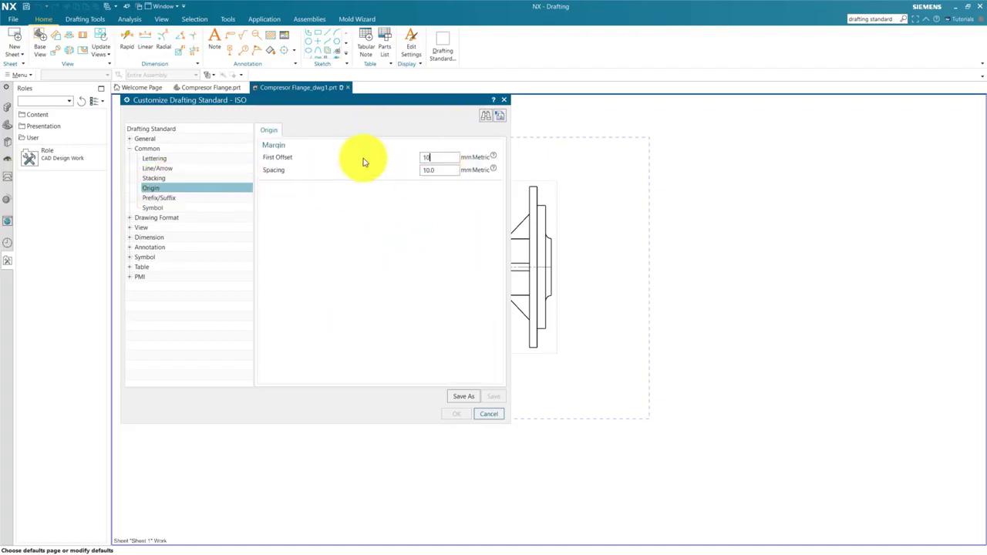
left_click(247, 198)
left_click(155, 208)
left_click(157, 217)
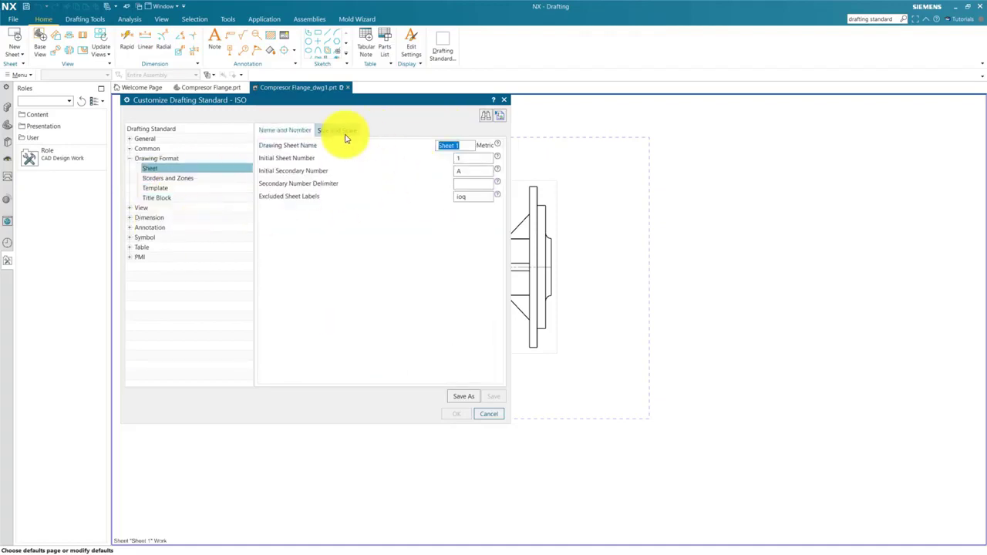
left_click(337, 130)
Enable Always Show Active Sketch View in the view workflow defaults and check the common general, angle and visible line settings.
left_click(140, 207)
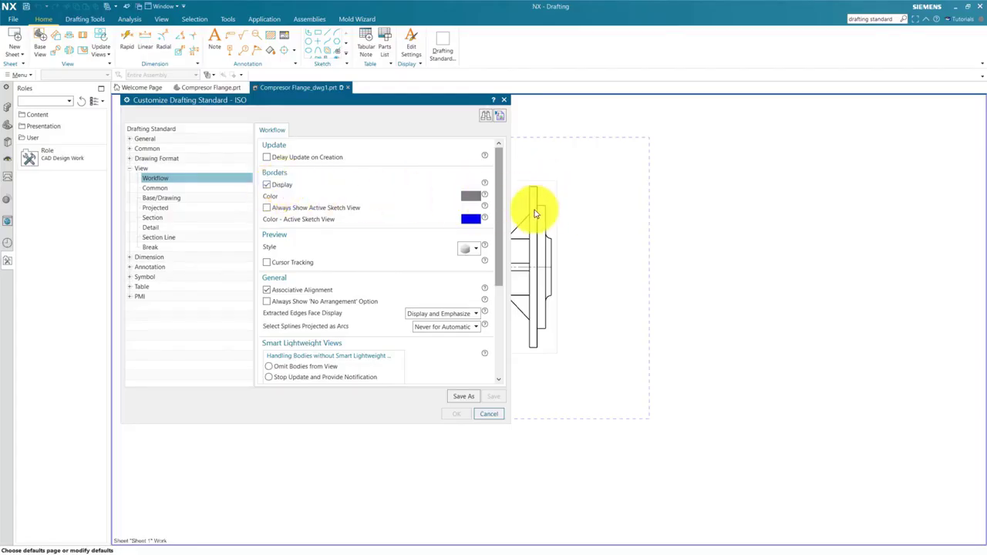
scroll(397, 258, "down", 10)
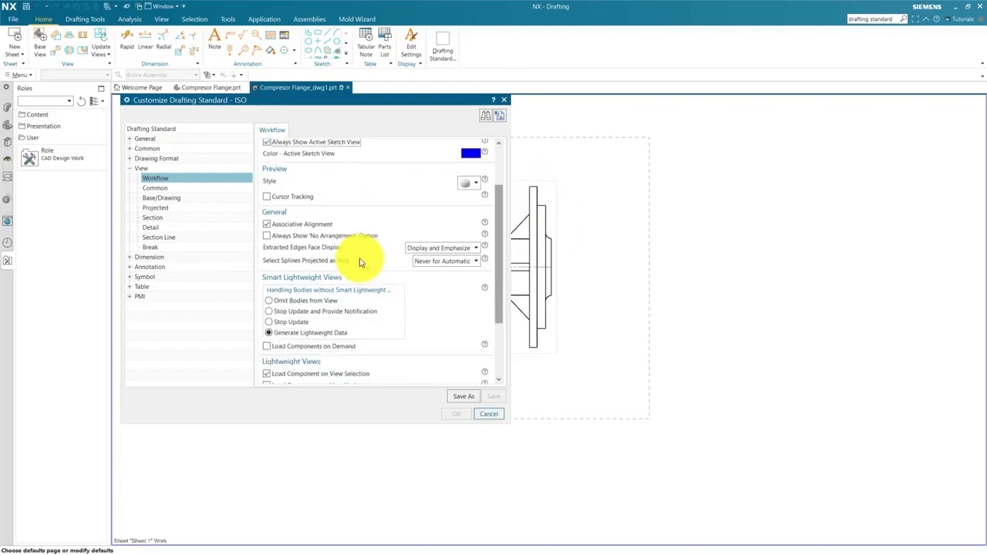
left_click(410, 155)
left_click(355, 155)
left_click(410, 156)
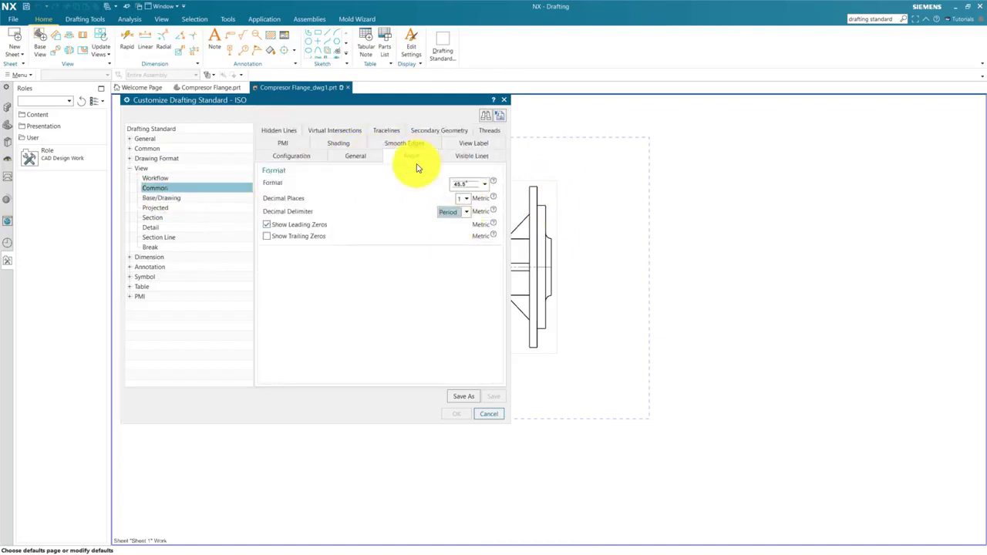
left_click(471, 156)
left_click(463, 209)
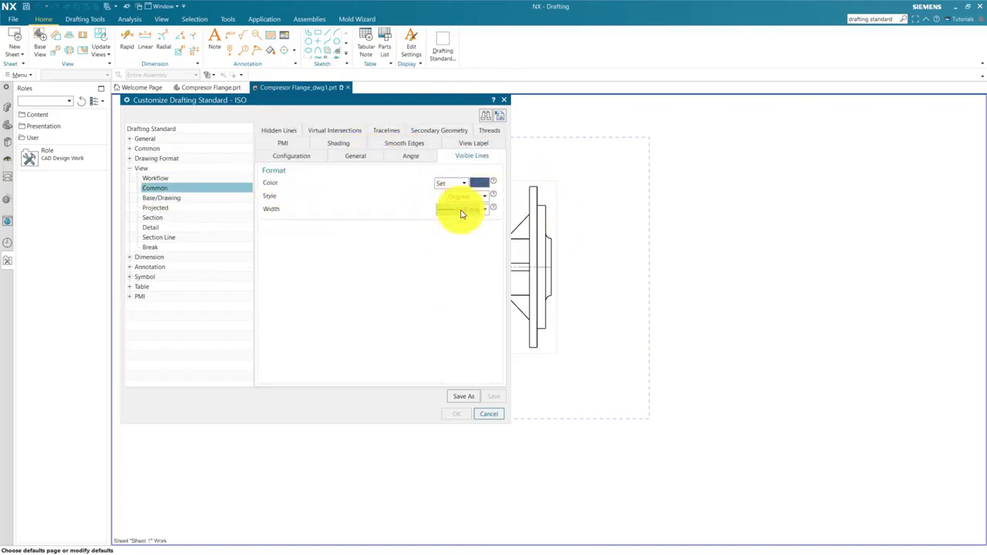
Review the common view defaults for smooth edges, hidden lines, virtual intersections, tracelines and secondary geometry, plus the section line arrow and hinge line settings.
left_click(404, 144)
left_click(279, 131)
left_click(465, 221)
left_click(335, 157)
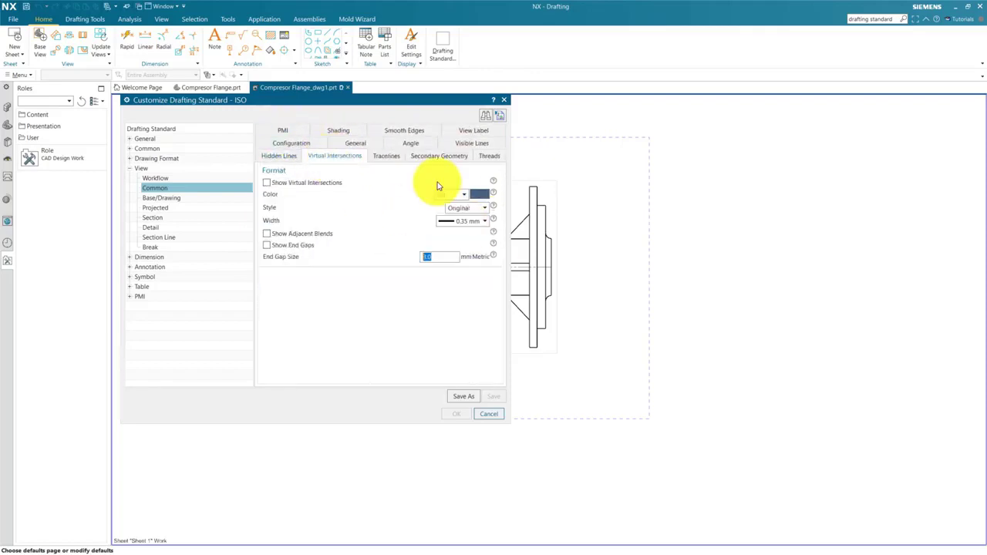
left_click(386, 157)
left_click(439, 156)
left_click(471, 143)
left_click(410, 146)
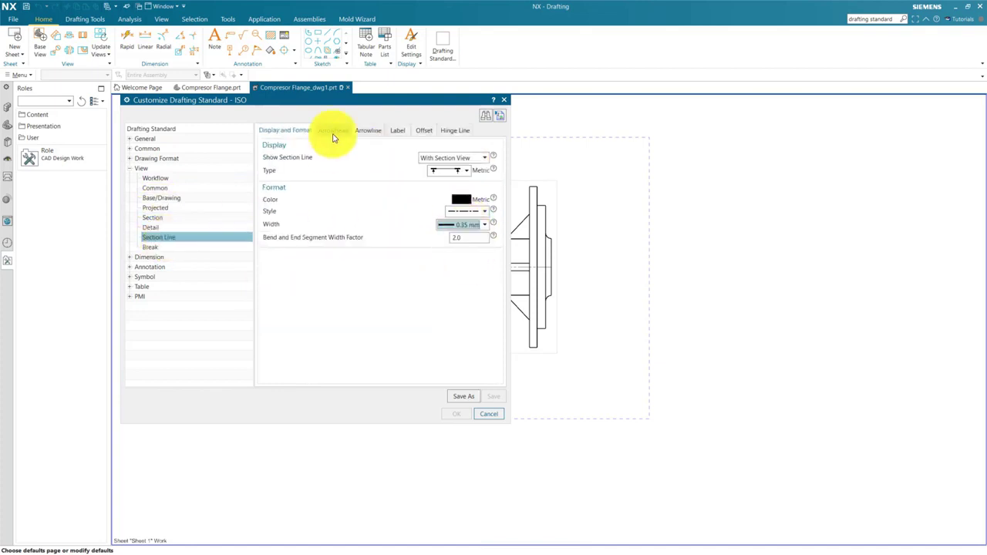
left_click(333, 130)
left_click(400, 131)
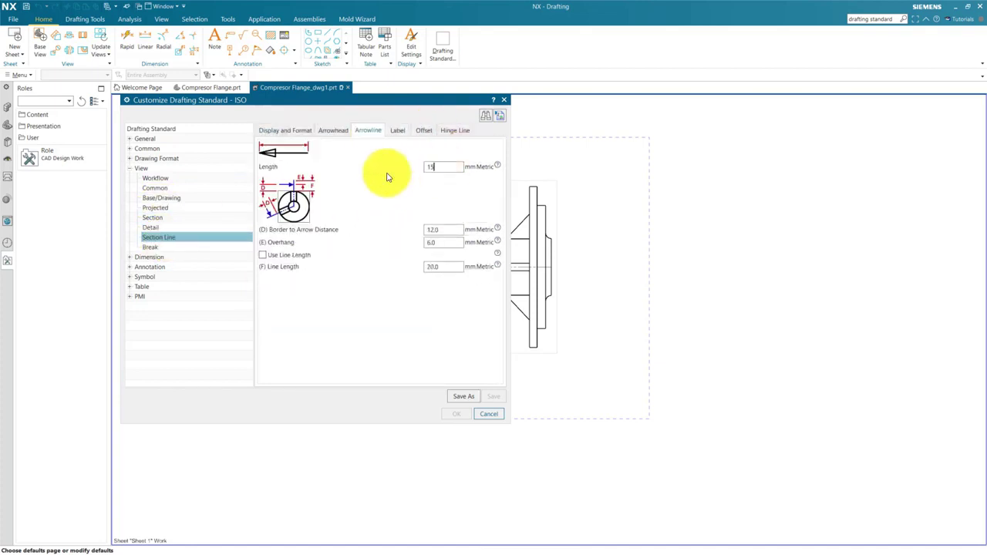
left_click(455, 130)
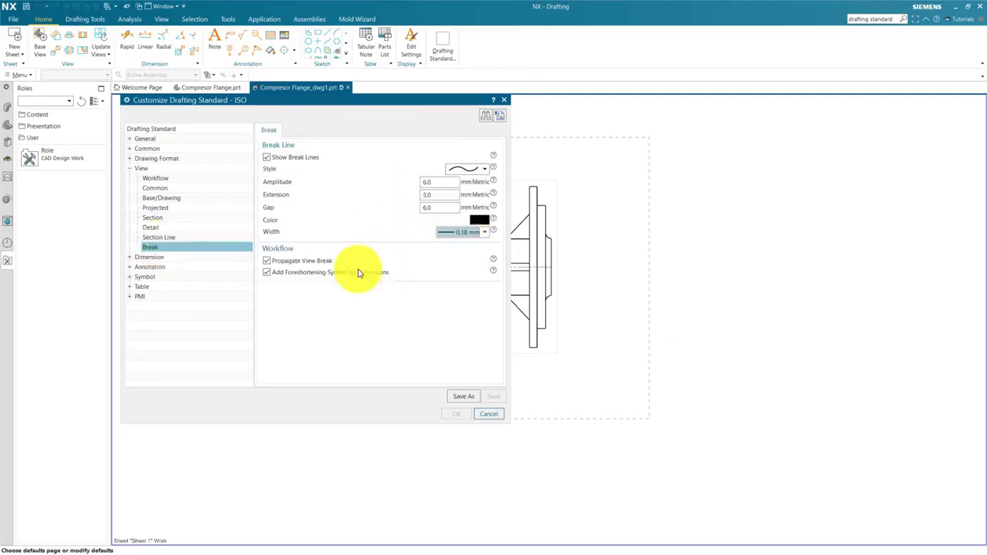
Examine the dimension defaults for tolerance, chamfer, dimension line, radial, text formatting and hole callouts.
left_click(187, 198)
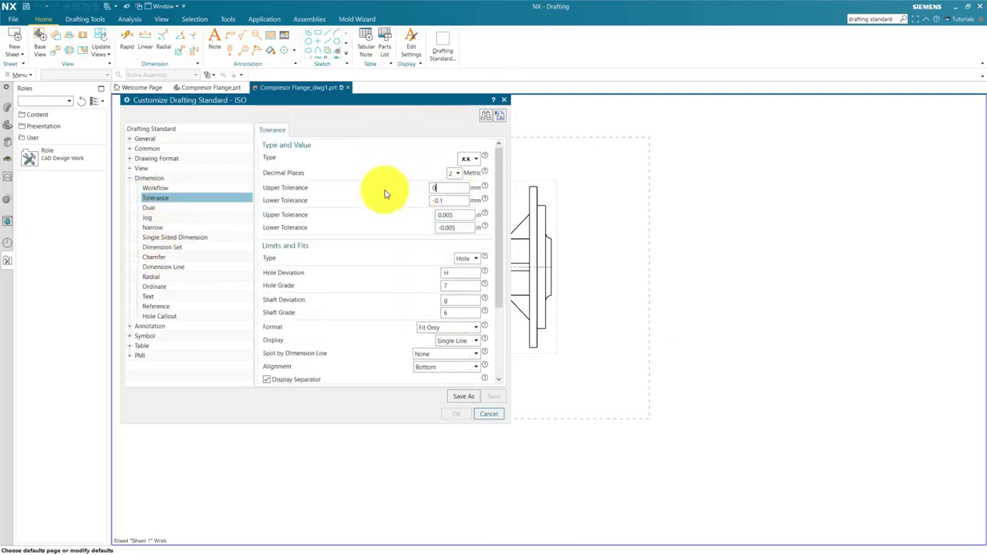
scroll(443, 232, "down", 2)
left_click(172, 217)
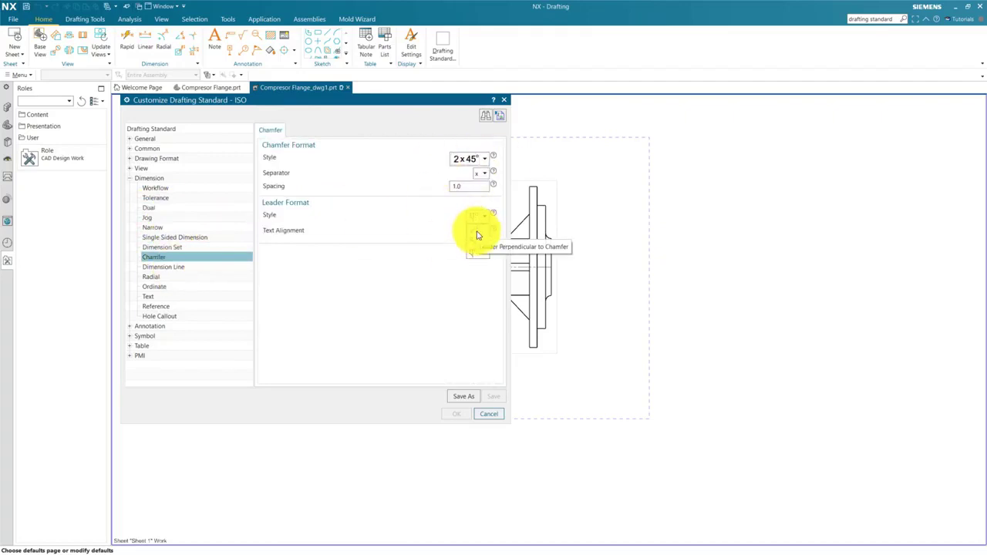
left_click(164, 268)
left_click(152, 278)
left_click(149, 296)
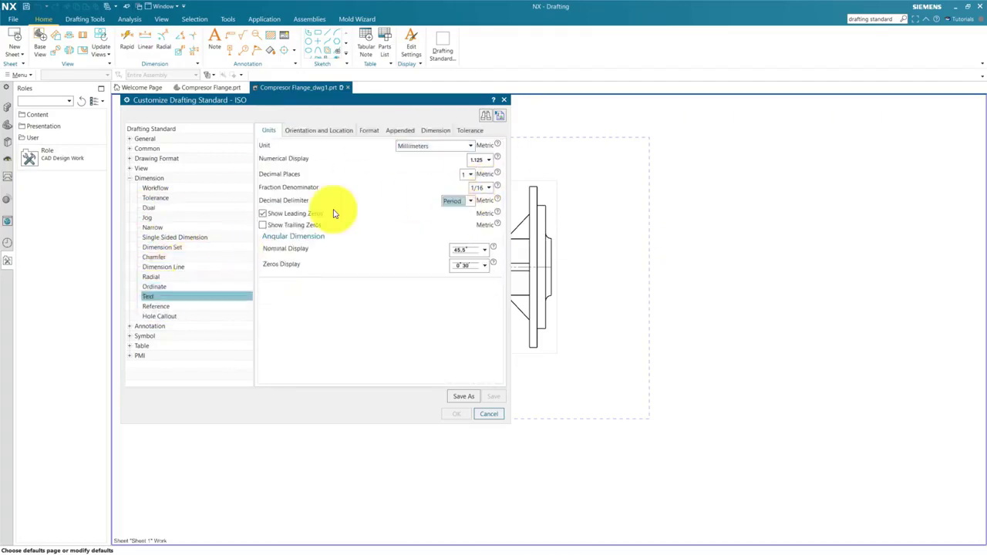
left_click(309, 132)
left_click(369, 132)
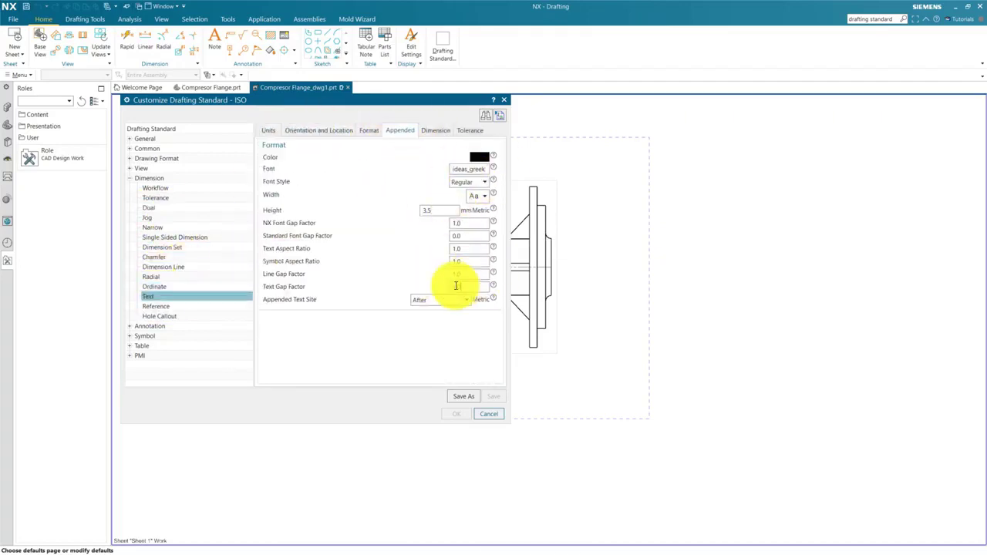
left_click(435, 130)
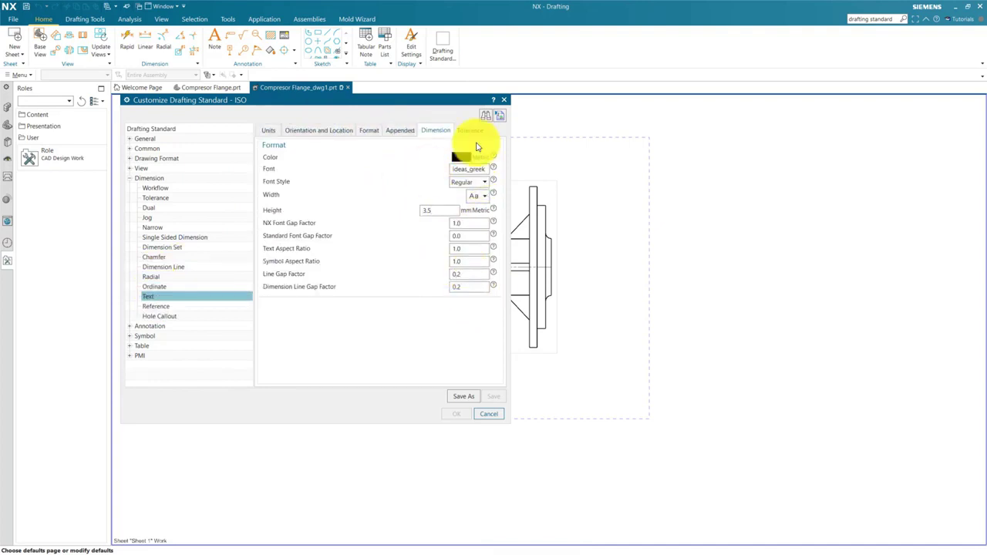
left_click(471, 130)
left_click(159, 316)
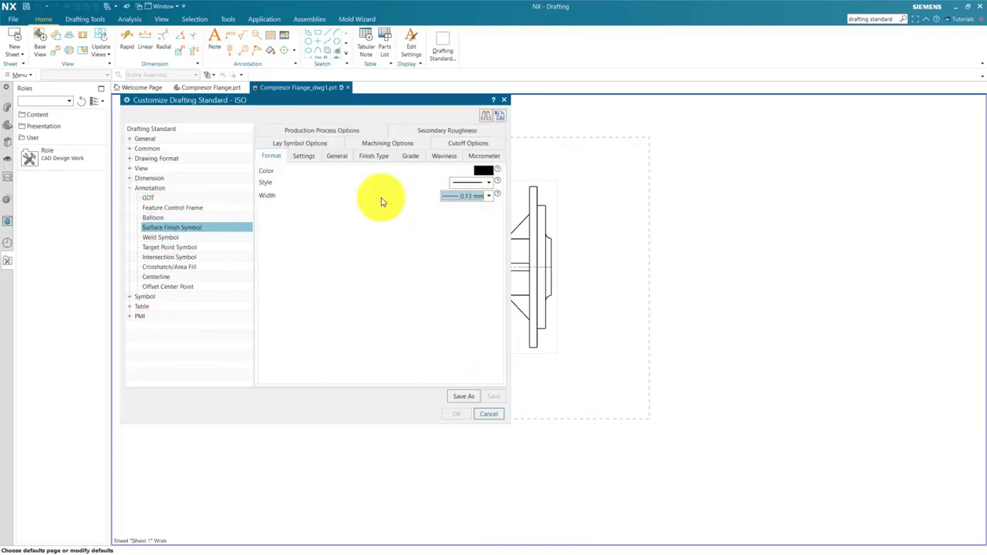
Examine the annotation defaults from weld symbol to offset center point, plus the symbol, table and PMI defaults.
key("Down")
key("Down")
key("Down")
key("Down")
key("Down")
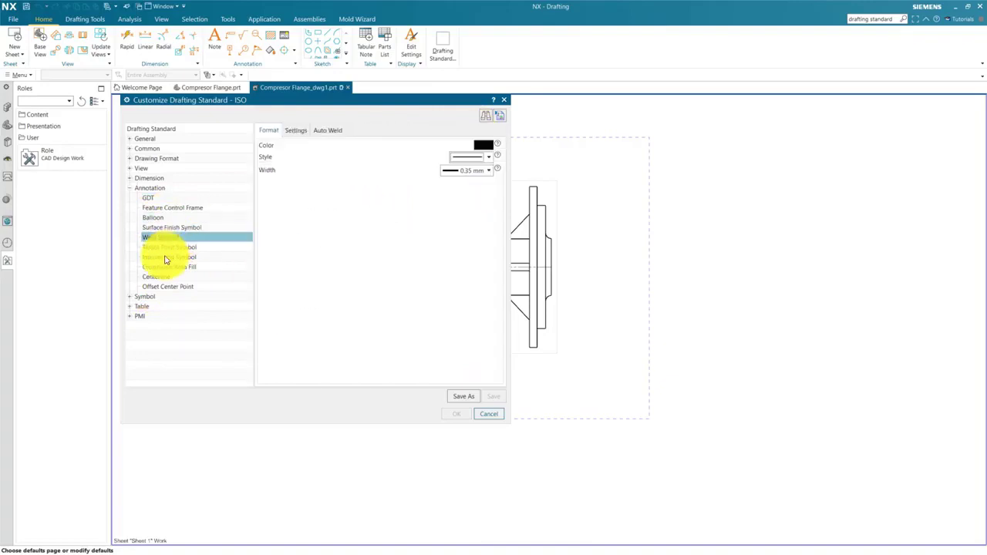
left_click(180, 285)
key("Up")
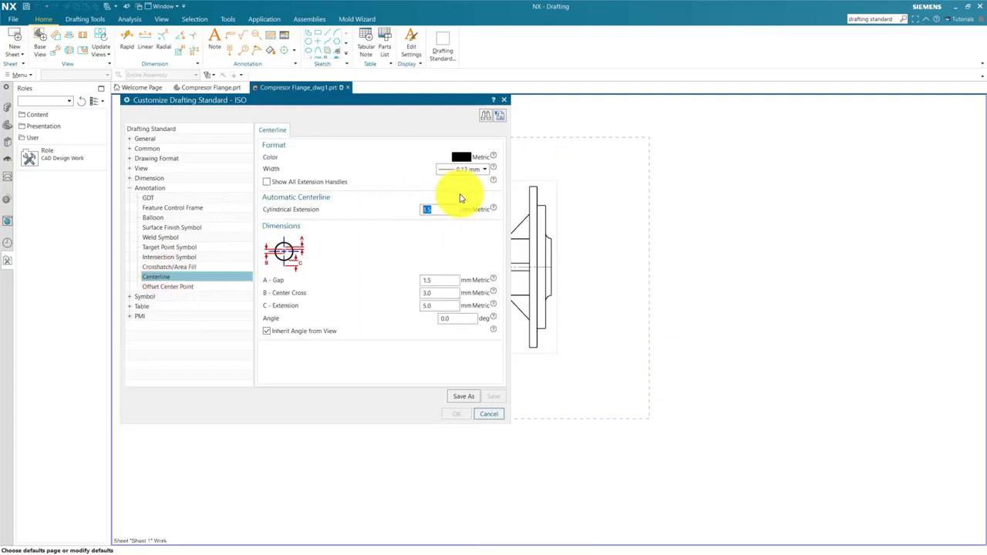
left_click(171, 286)
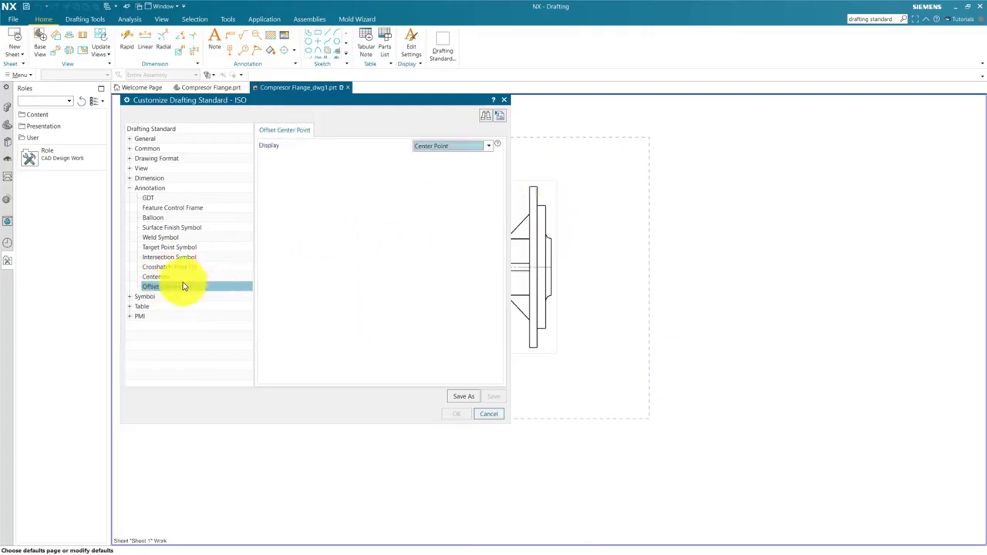
left_click(146, 298)
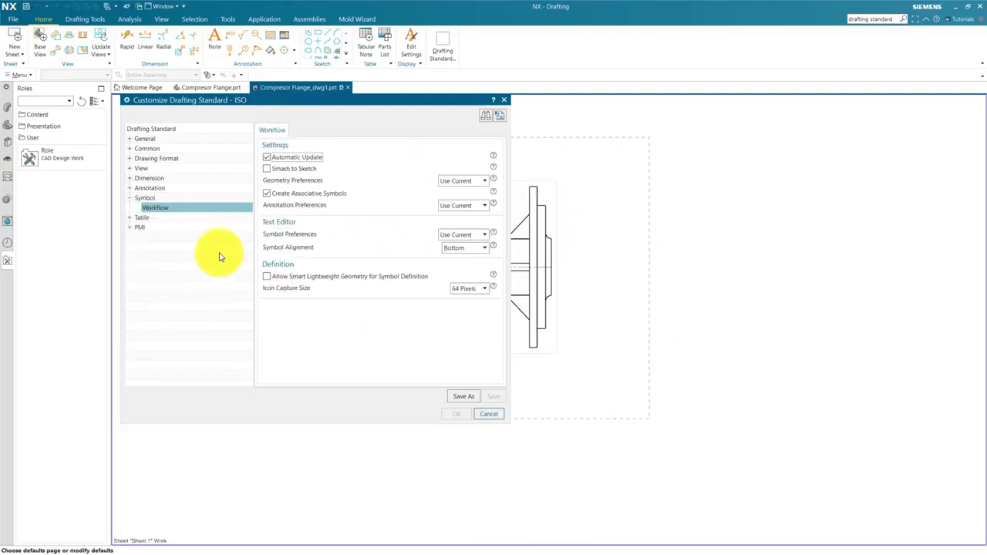
left_click(138, 219)
left_click(148, 264)
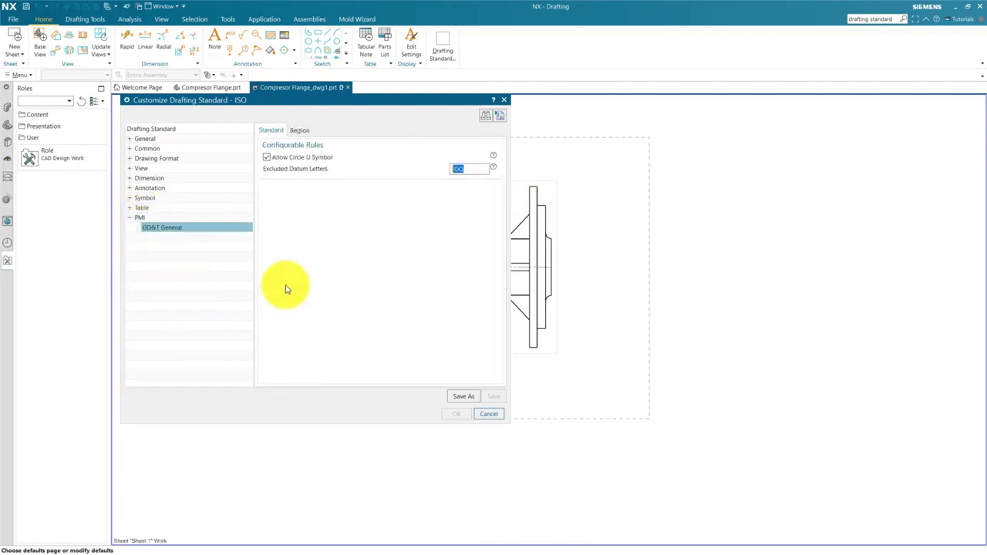
Save the customized drafting standard under the name TOOLING and leave the defaults.
left_click(458, 397)
left_click(185, 115)
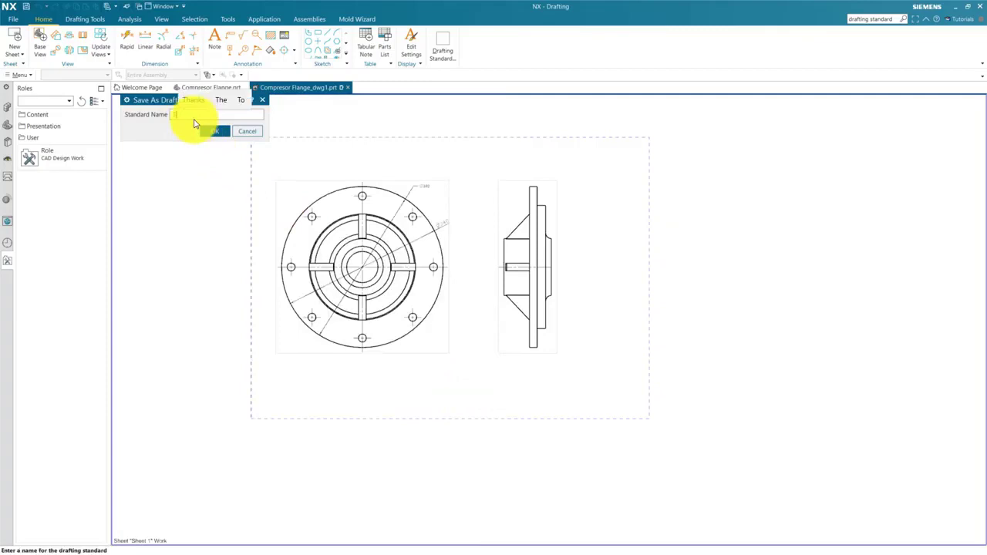
type("TOOLING")
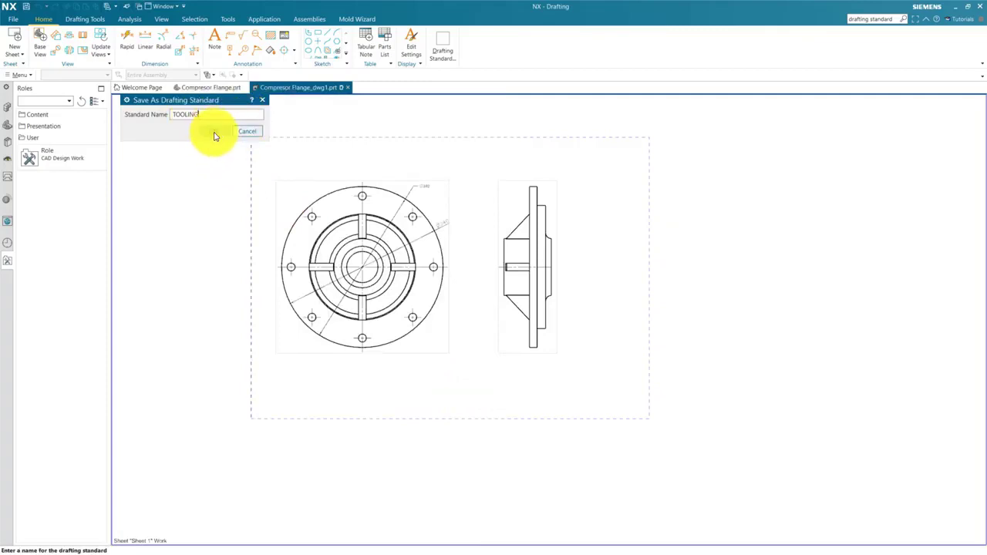
left_click(216, 131)
left_click(491, 398)
Load the TOOLING drafting standard from the User customer defaults level into the drawing.
left_click(445, 49)
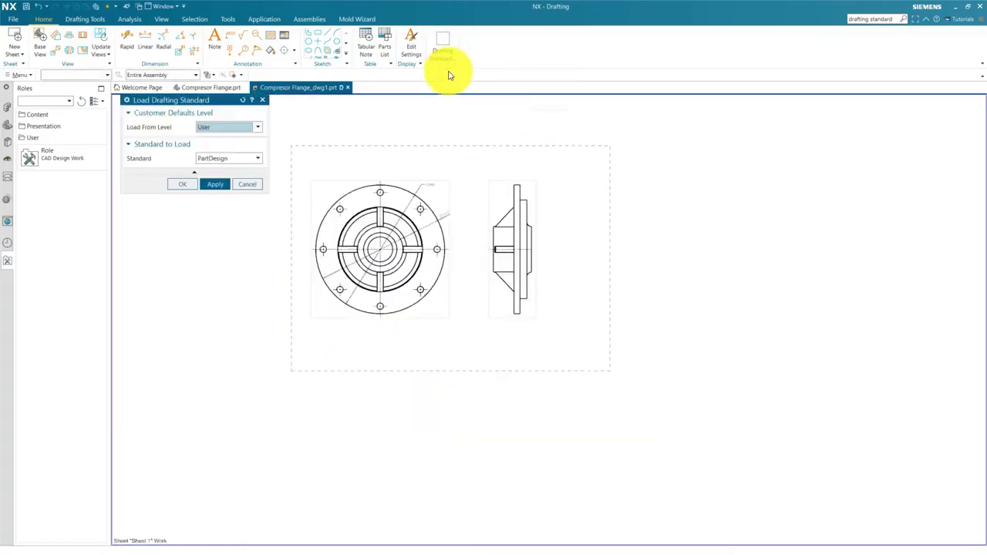
left_click(224, 159)
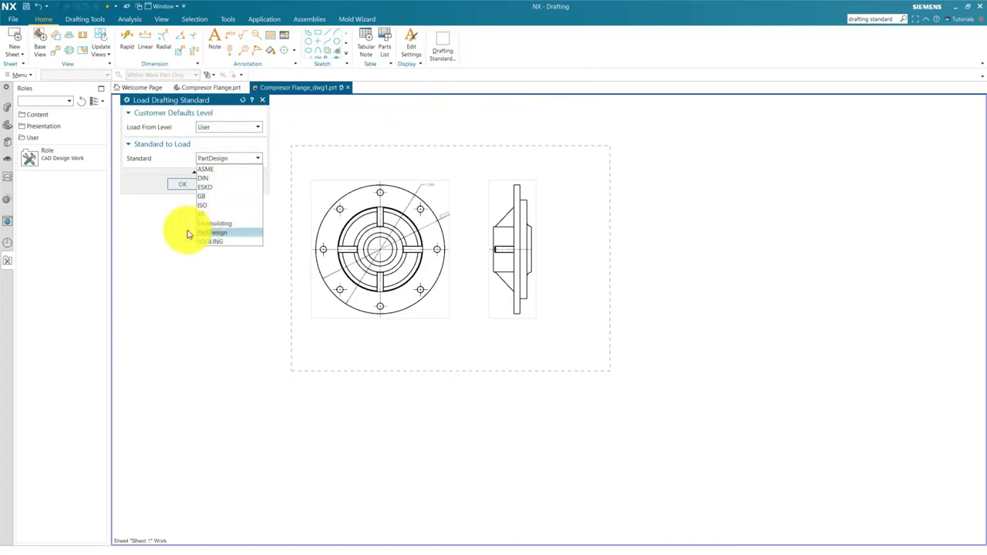
left_click(155, 186)
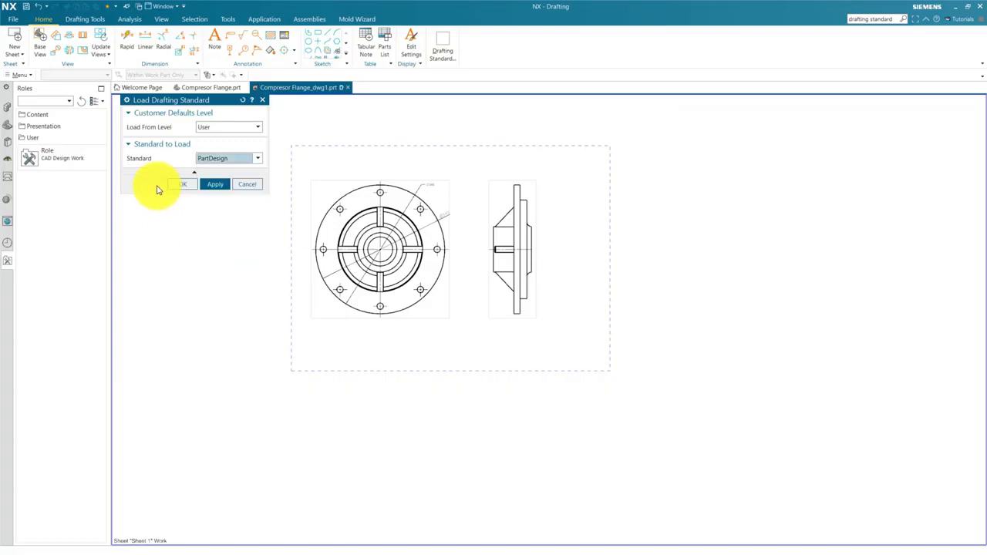
left_click(230, 159)
left_click(219, 242)
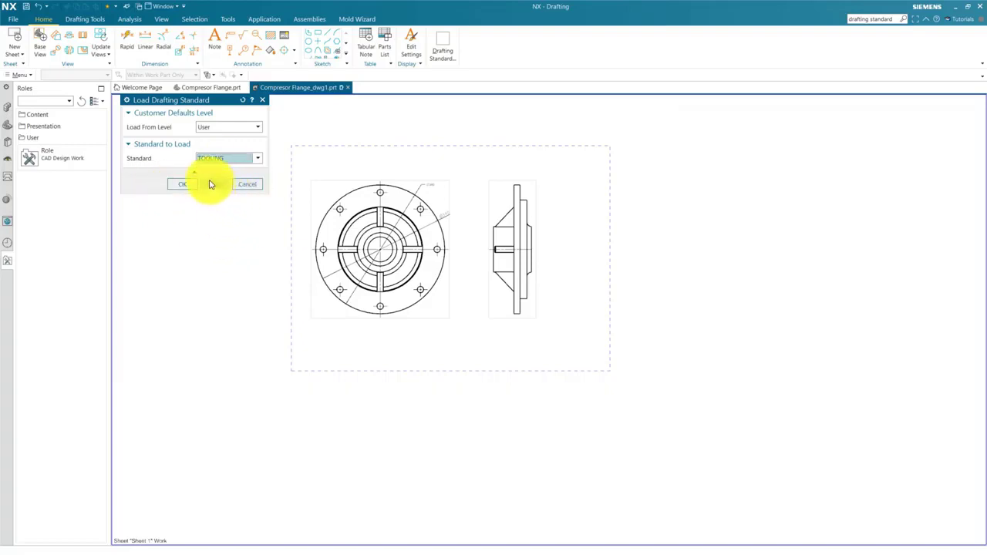
left_click(209, 183)
Add a diametral dimension to the flange's outer circle in the front view, just below the existing angled diameter dimension.
scroll(455, 207, "up", 5)
left_click(163, 40)
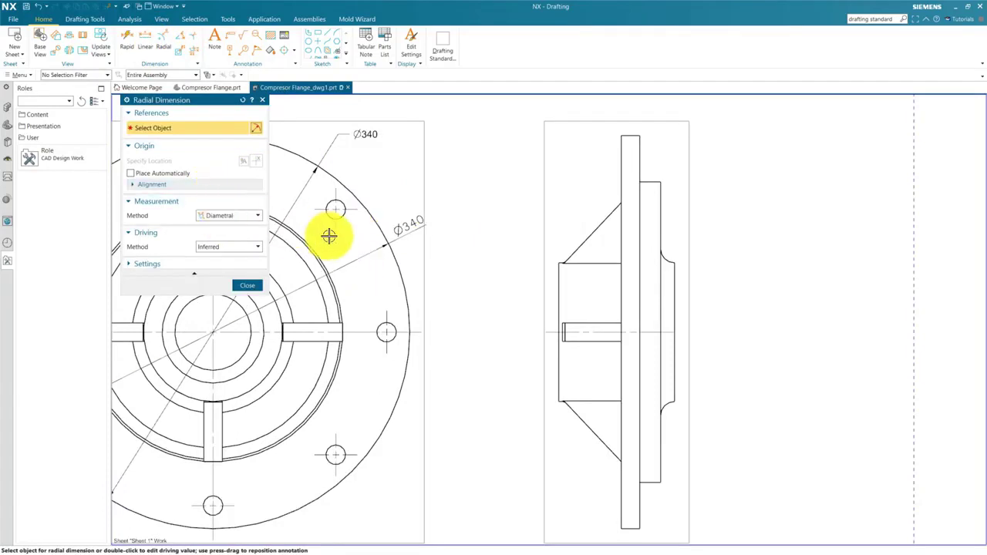
left_click(403, 262)
scroll(420, 251, "up", 3)
left_click(425, 248)
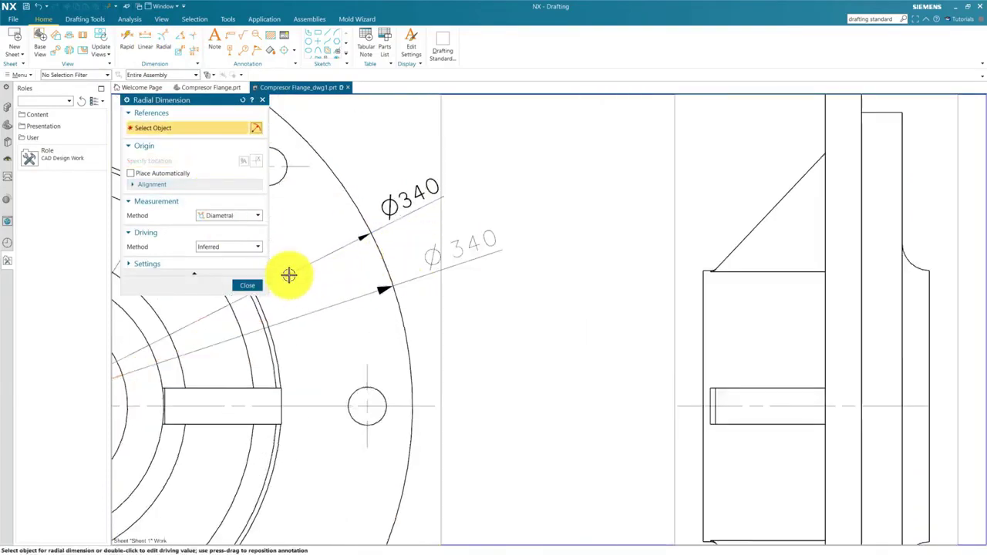
left_click(247, 285)
Compare the lettering and arrowheads of the new diameter dimension with the two existing ones.
left_click_drag(447, 259, 438, 257)
scroll(478, 269, "up", 1)
scroll(417, 267, "down", 2)
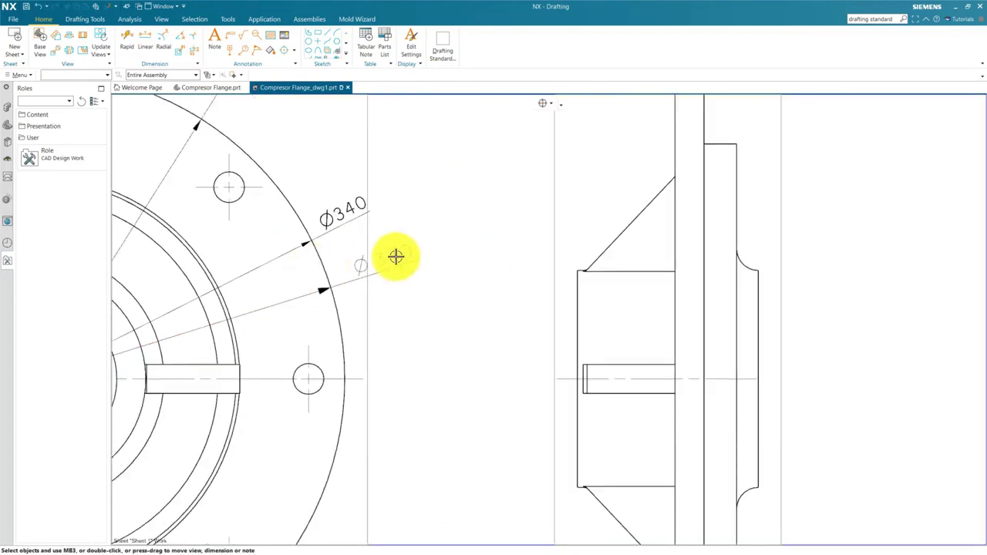
scroll(408, 254, "down", 3)
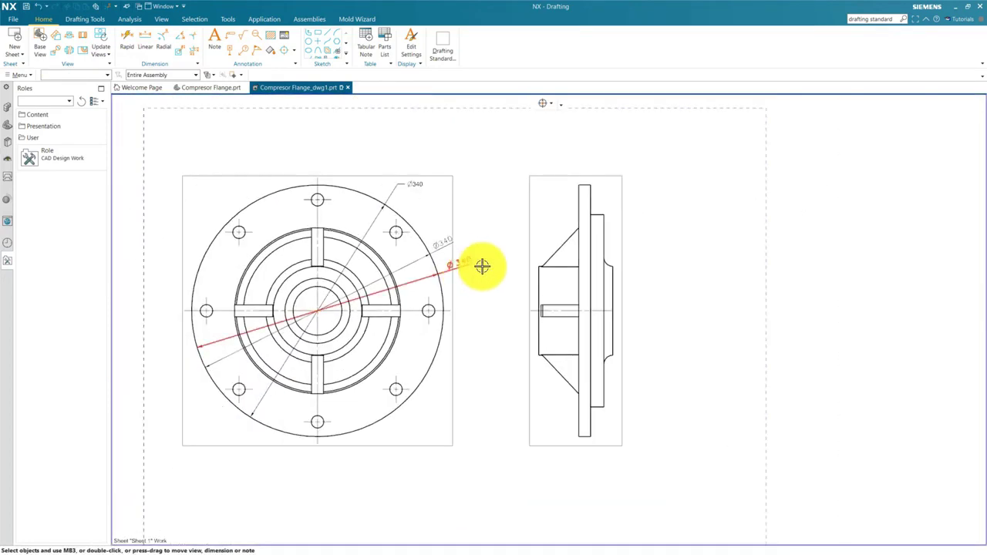
scroll(468, 268, "up", 3)
scroll(478, 273, "down", 3)
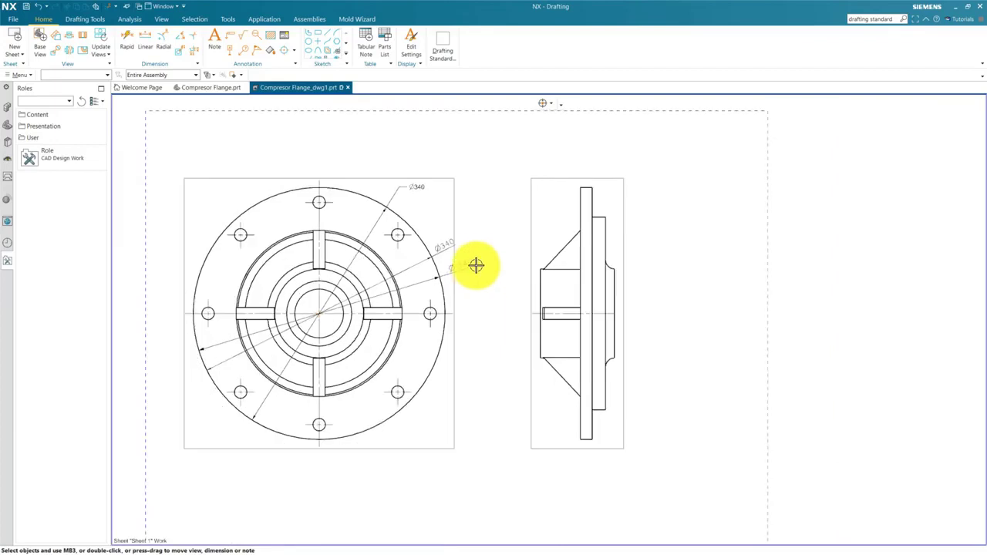
scroll(477, 254, "down", 3)
Delete both the front and side views of the flange from the sheet.
left_click(505, 216)
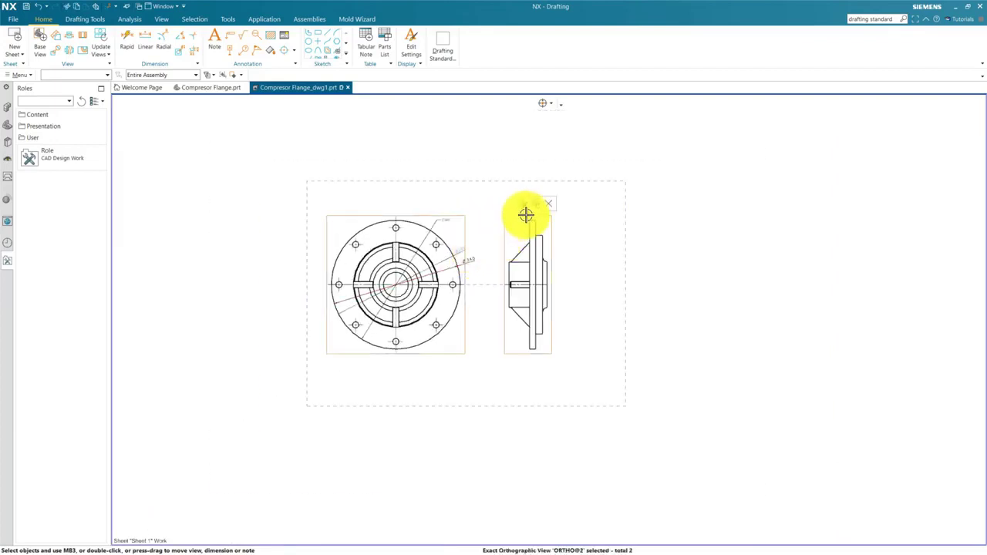
key("Delete")
scroll(490, 245, "up", 2)
scroll(245, 188, "down", 2)
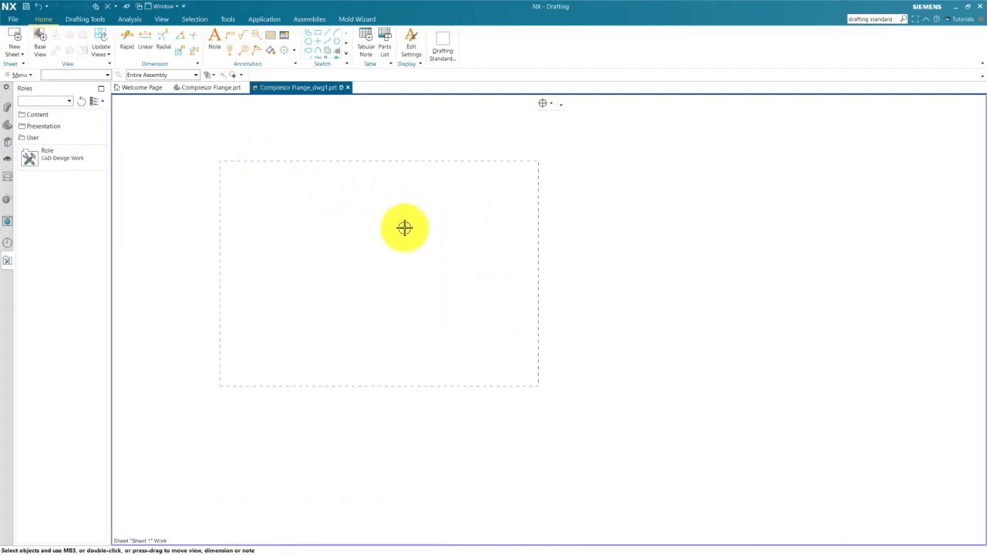
Set up a base view of the flange at 1:2 scale, oriented normal to the large circular face with the bolt holes.
scroll(403, 228, "up", 1)
left_click(40, 40)
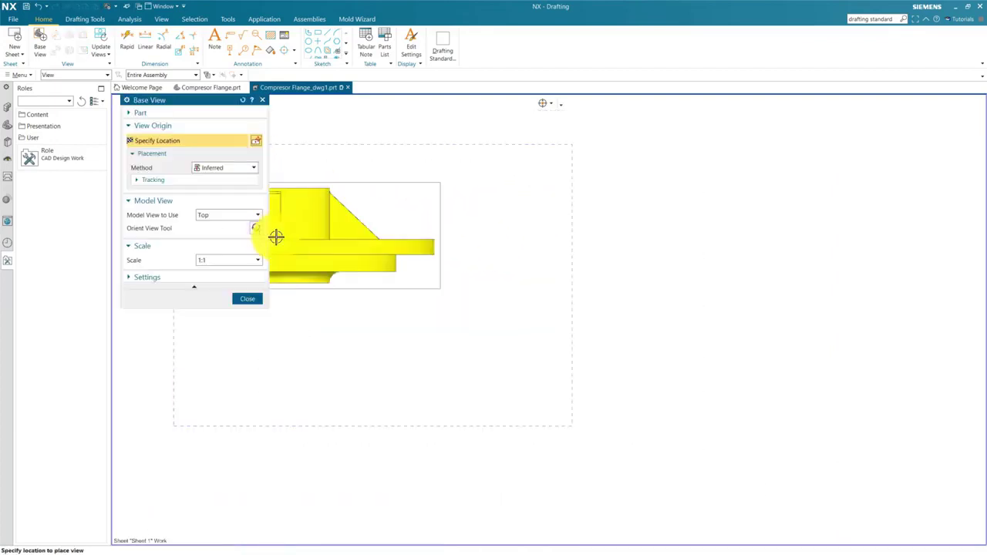
left_click(248, 260)
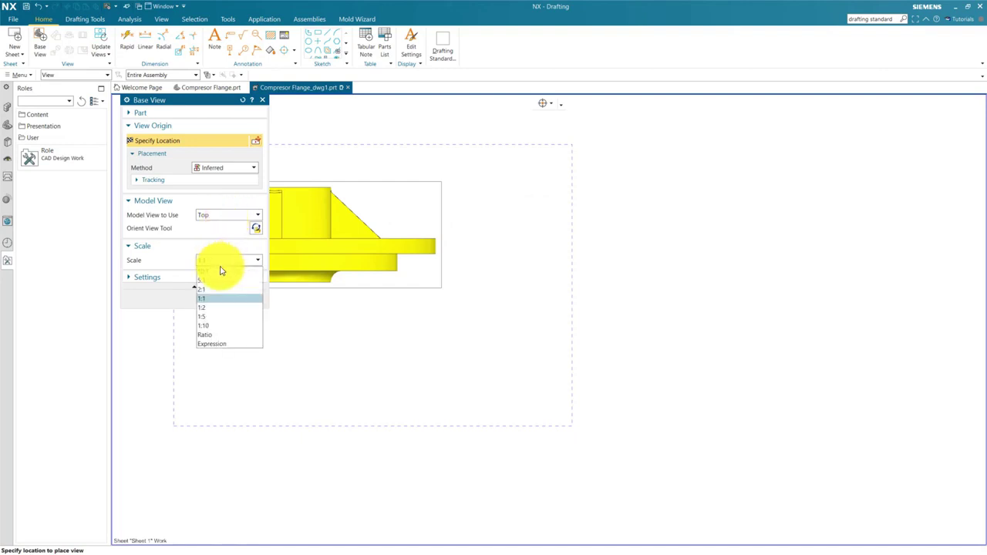
left_click(211, 310)
left_click(256, 227)
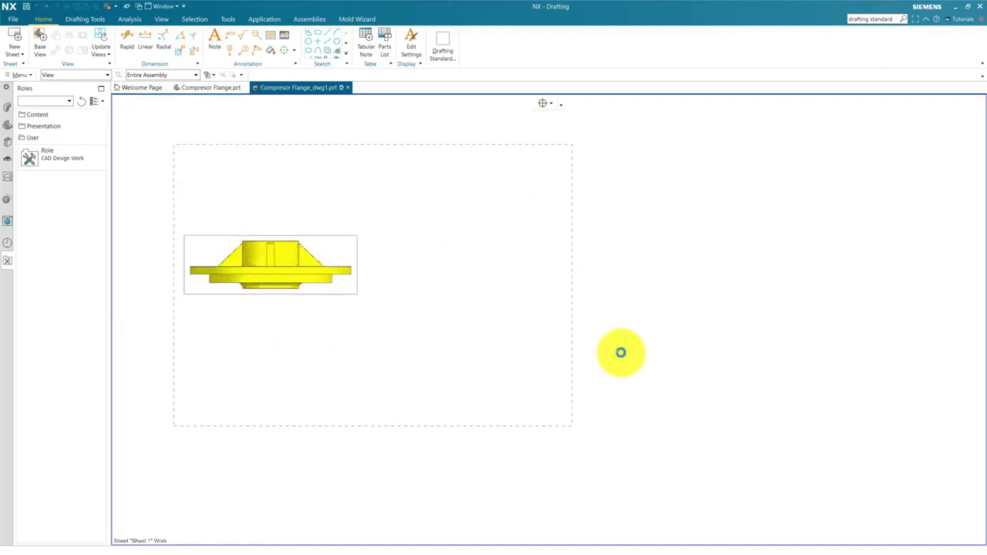
middle_click_drag(900, 417, 930, 448)
left_click(941, 430)
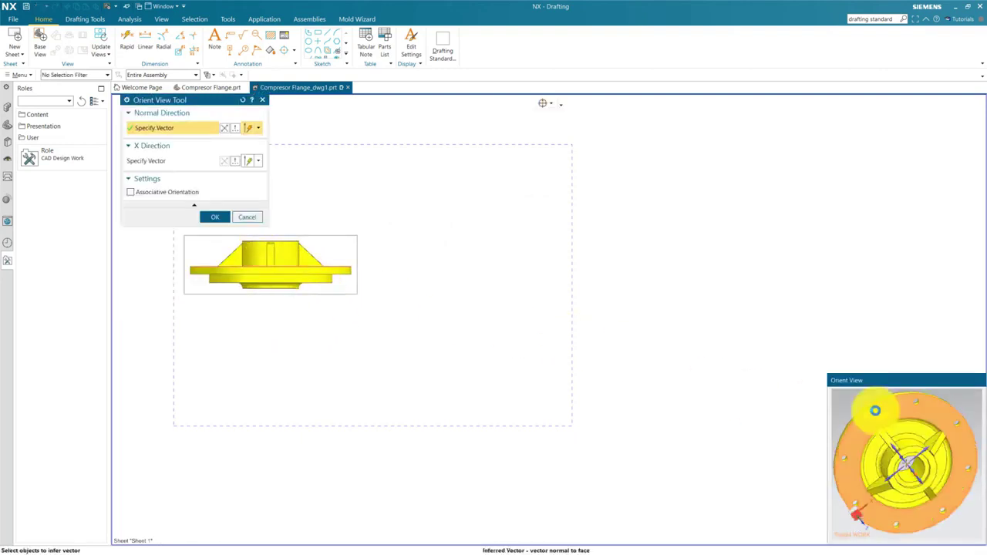
left_click(215, 217)
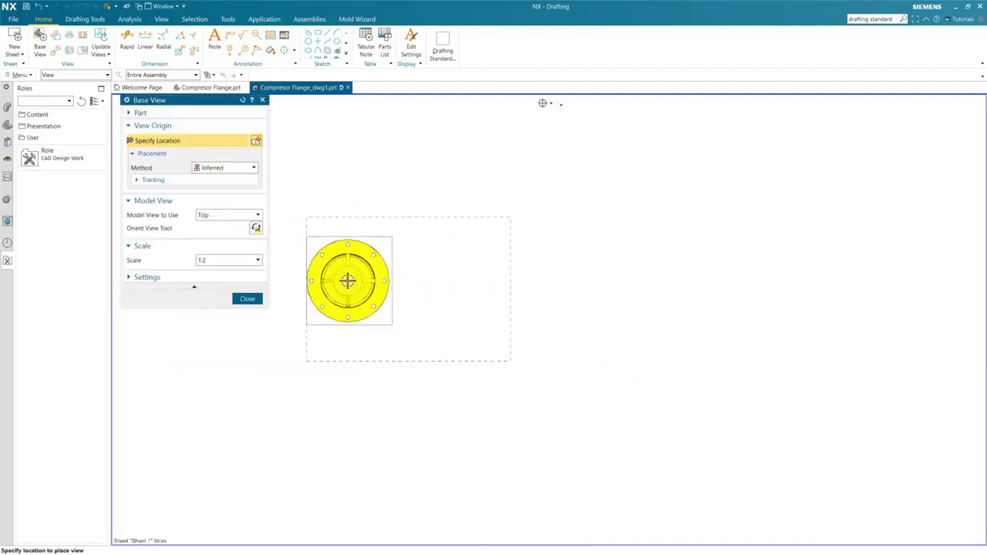
Place the front view in the left half of the sheet and project a horizontally aligned side view to its right.
left_click(368, 285)
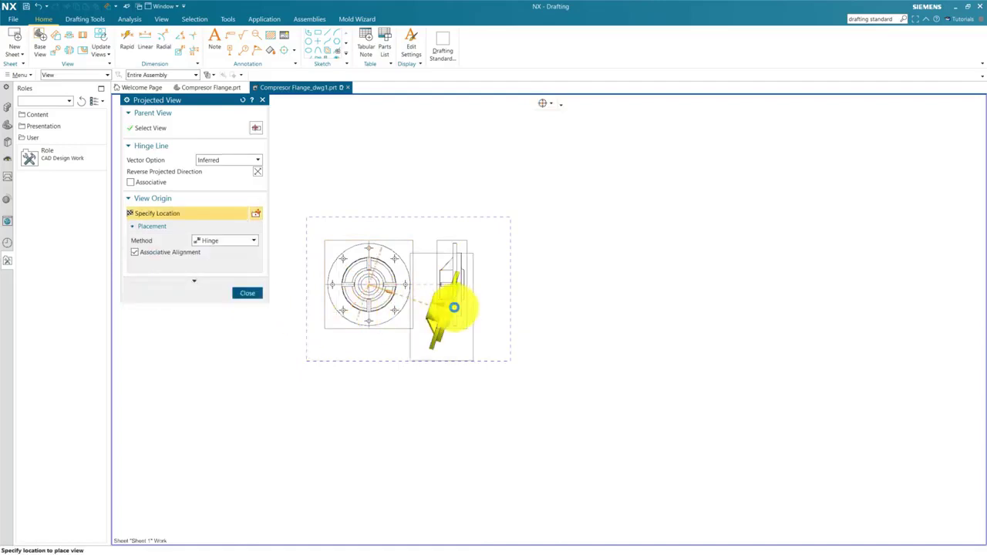
scroll(451, 308, "up", 2)
left_click(247, 293)
scroll(434, 291, "down", 2)
scroll(443, 256, "up", 4)
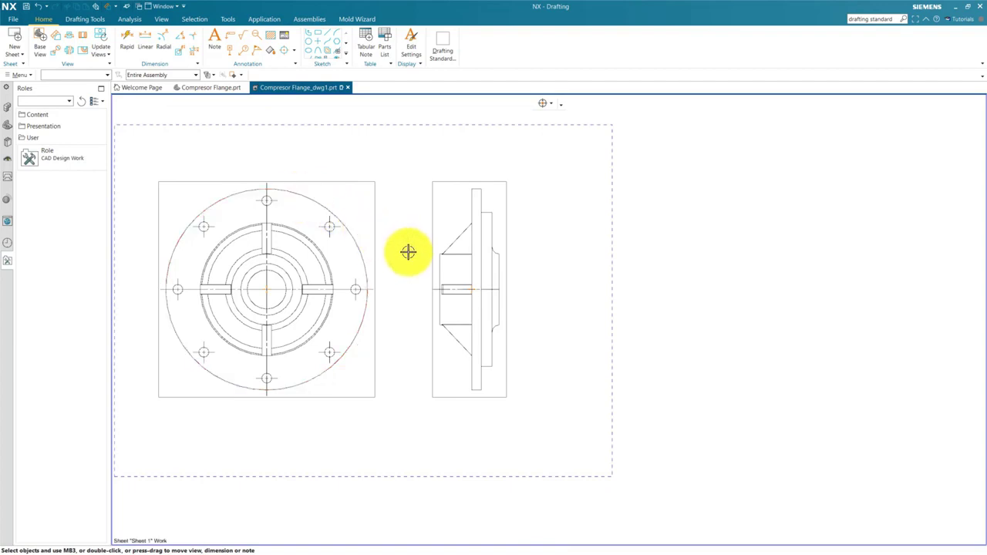
Display the side view's hidden lines with a dashed line font.
scroll(400, 249, "down", 3)
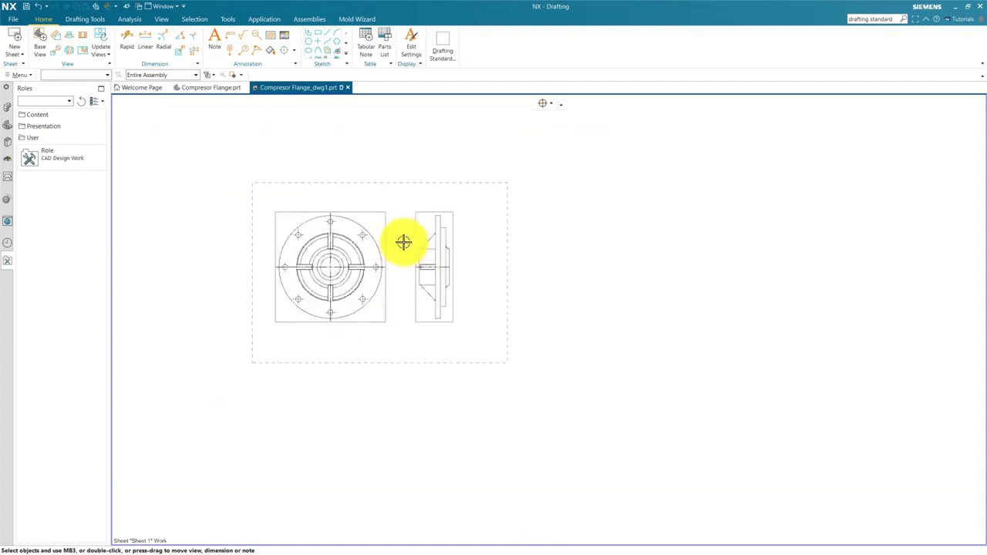
scroll(401, 224, "up", 2)
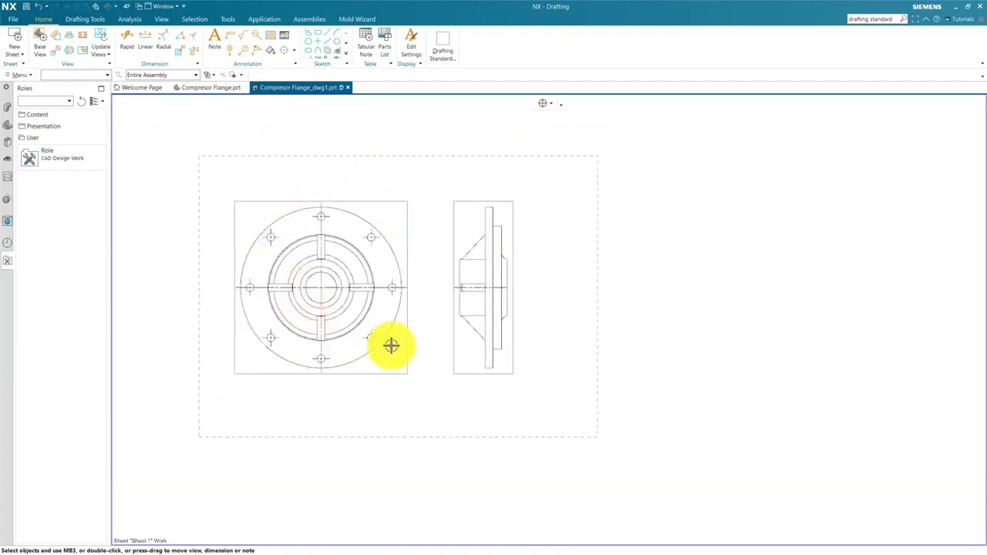
double_click(464, 207)
left_click(202, 178)
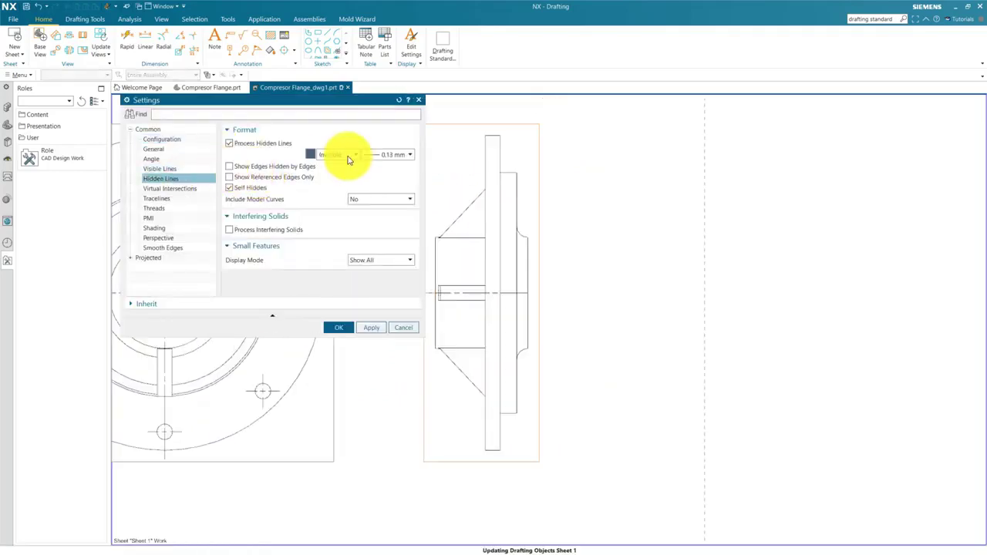
left_click(335, 187)
left_click(372, 327)
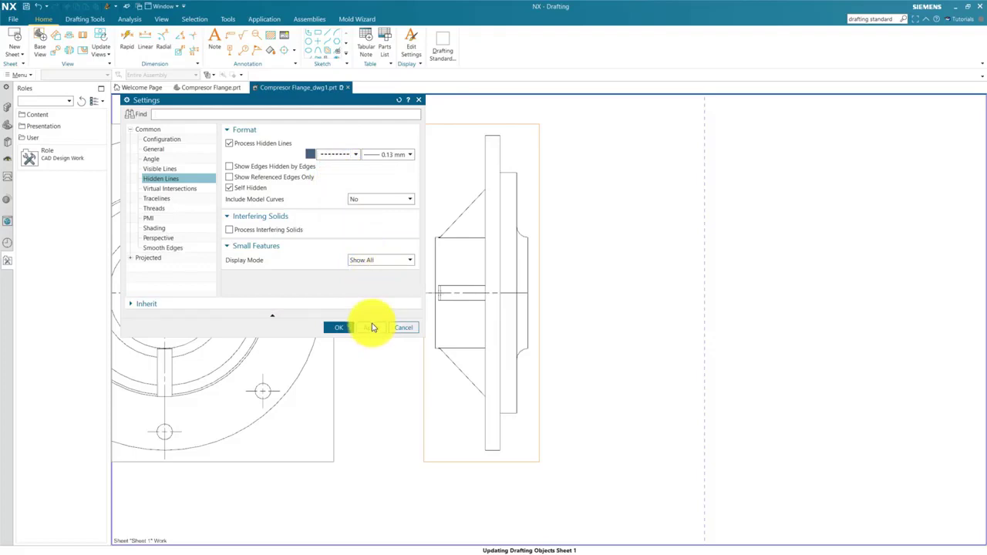
scroll(448, 311, "down", 3)
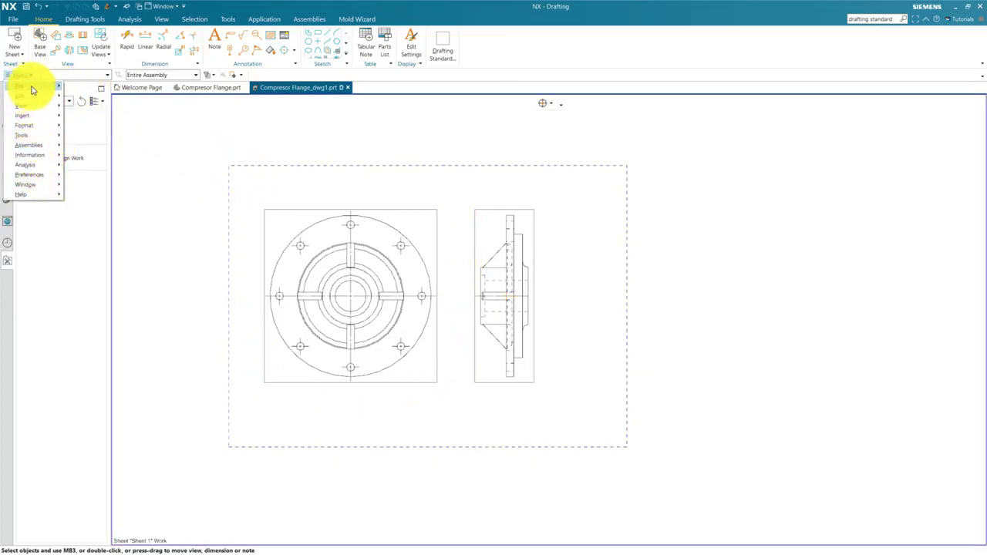
Open the TOOLING drafting standard for customization from the Customer Defaults, review its settings, and close without saving.
mouse_move(32, 90)
mouse_move(103, 251)
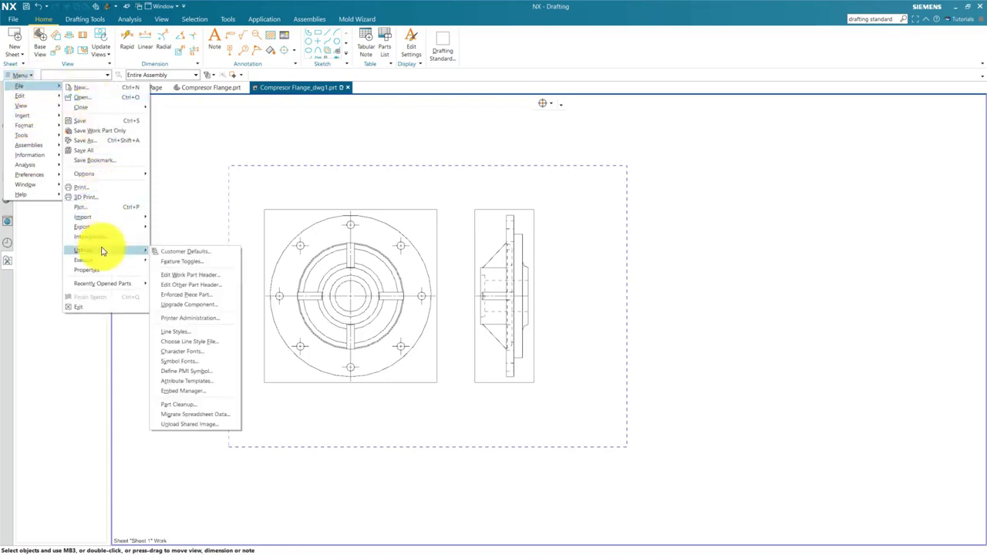
left_click(184, 251)
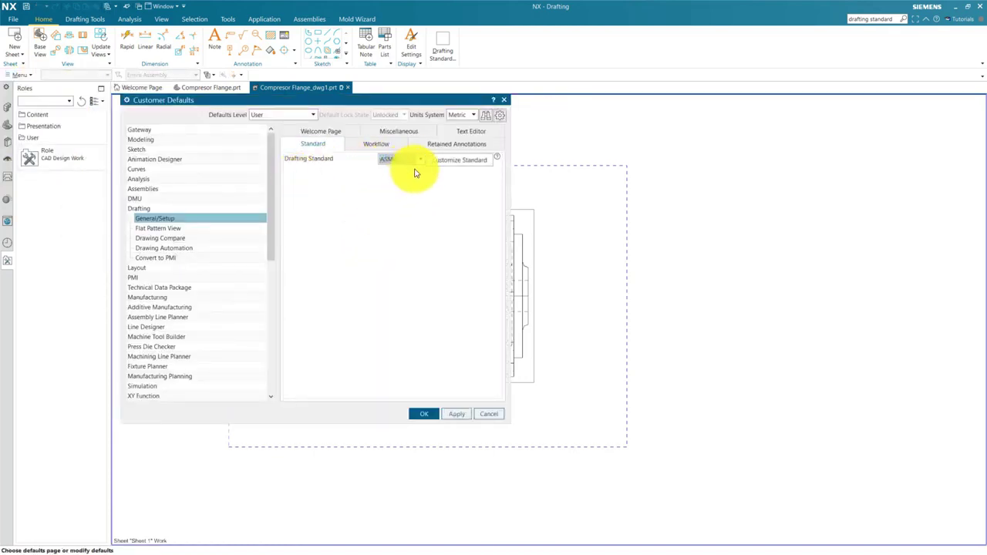
left_click(401, 160)
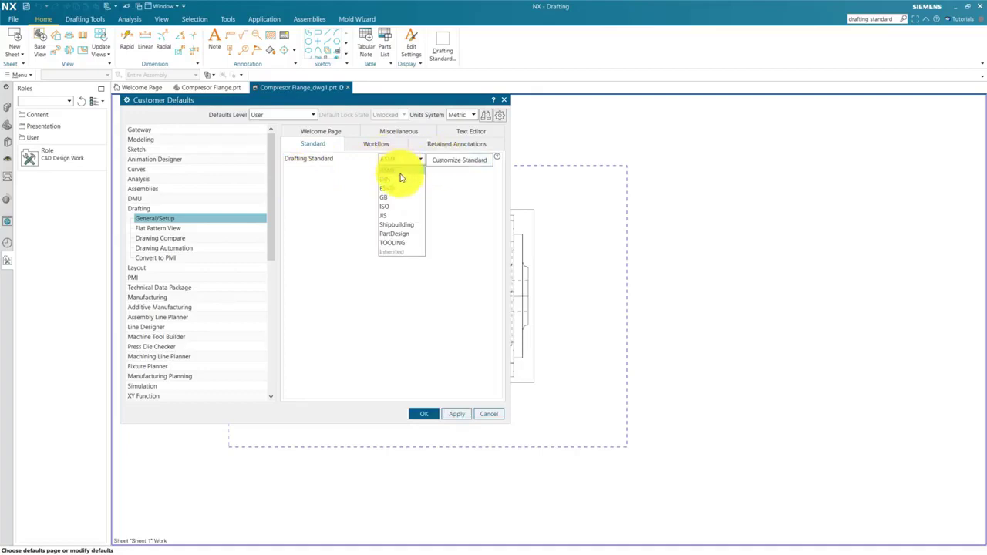
left_click(400, 243)
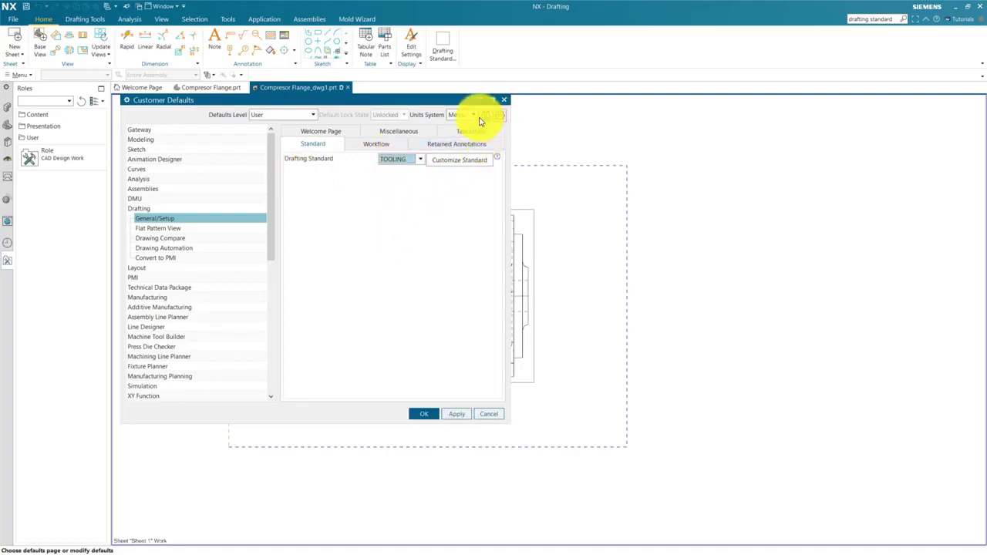
left_click(467, 161)
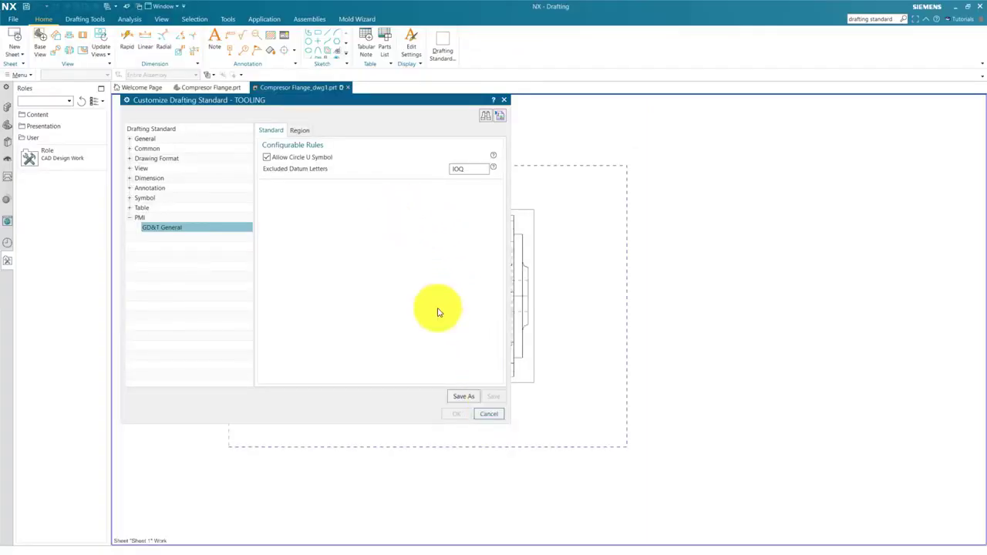
left_click(488, 415)
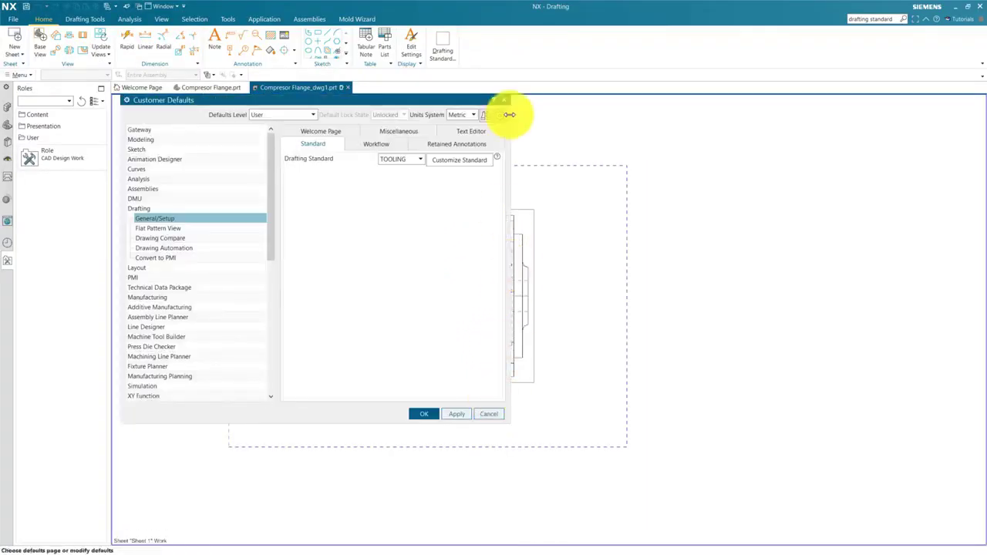
left_click(505, 102)
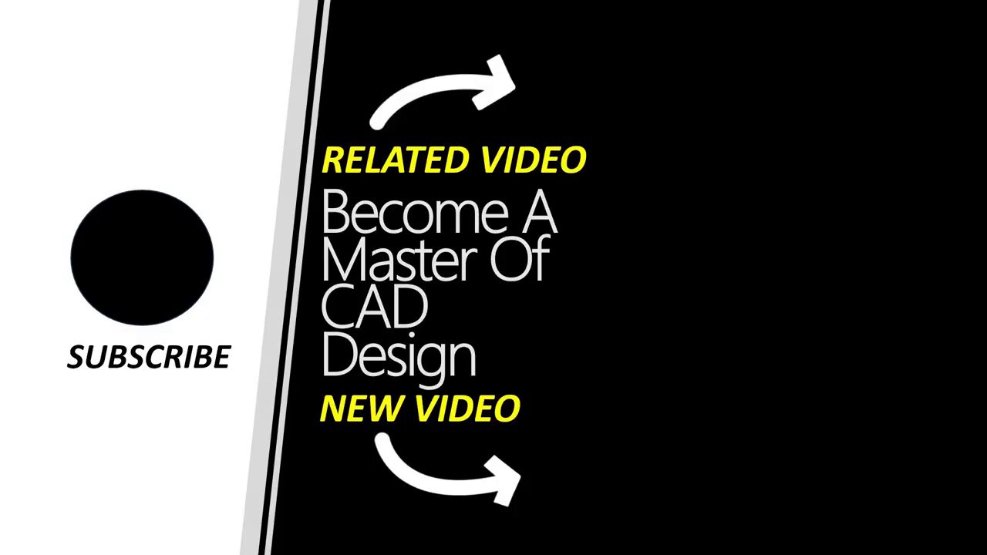